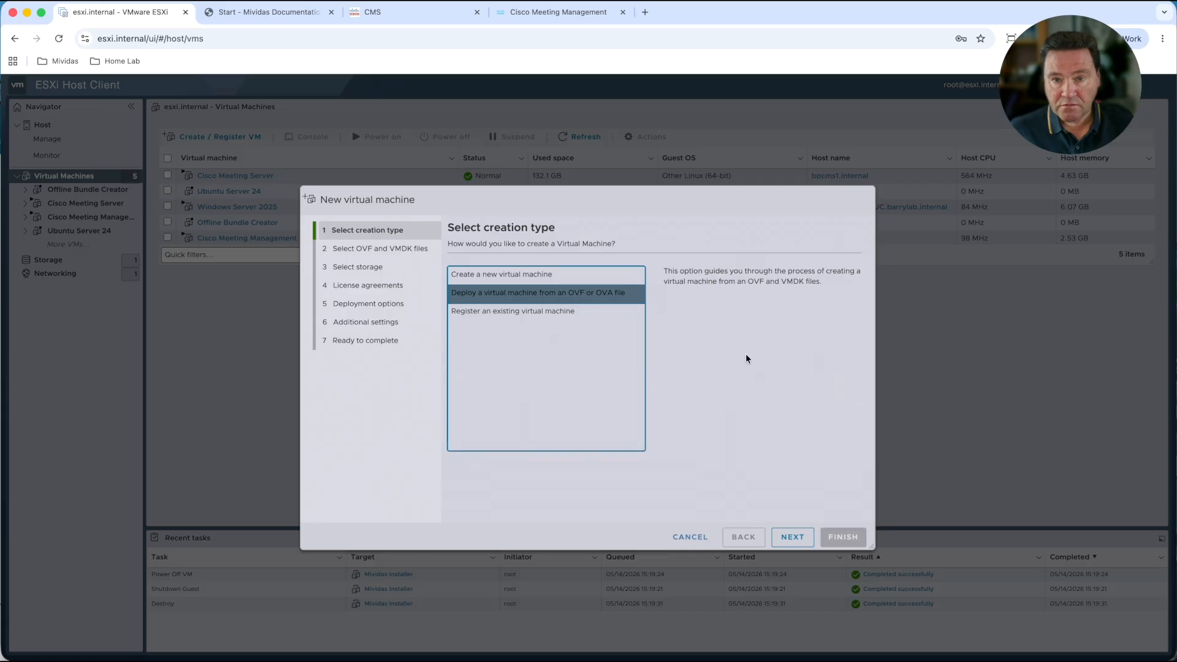
Step: Name the virtual machine being deployed from an OVA "Mividas Installer" and supply the file mividas-dist-pvscsi-26948.ova
left_click(791, 540)
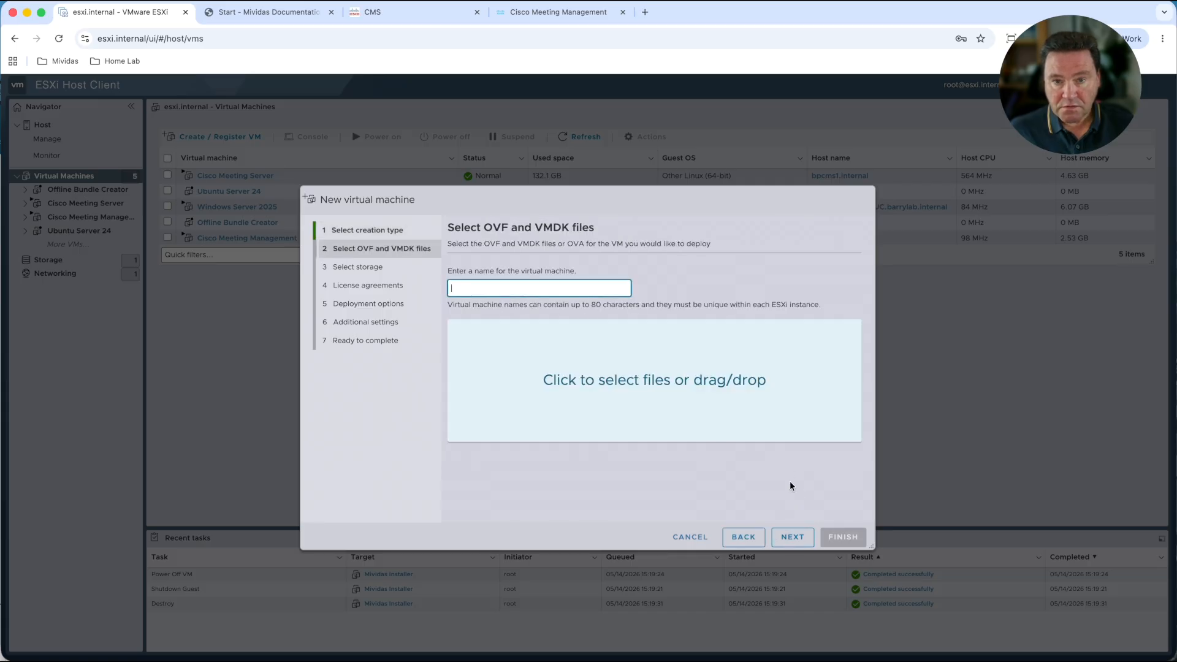
type("Mivi")
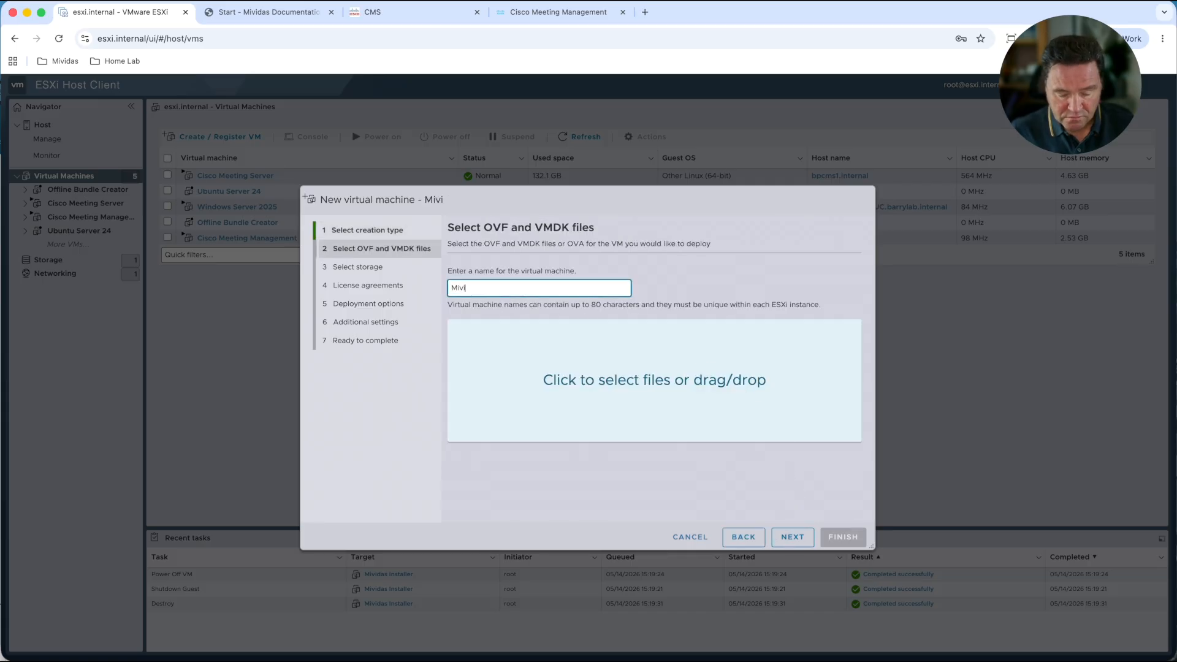
type("das Installer")
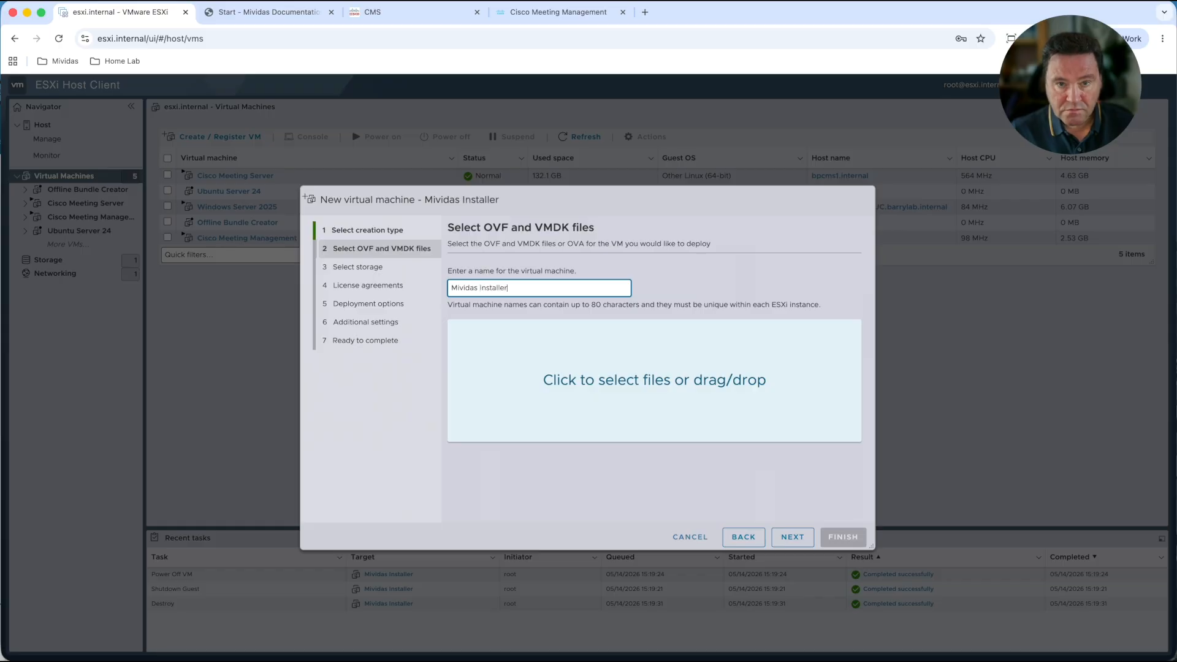
key("Tab")
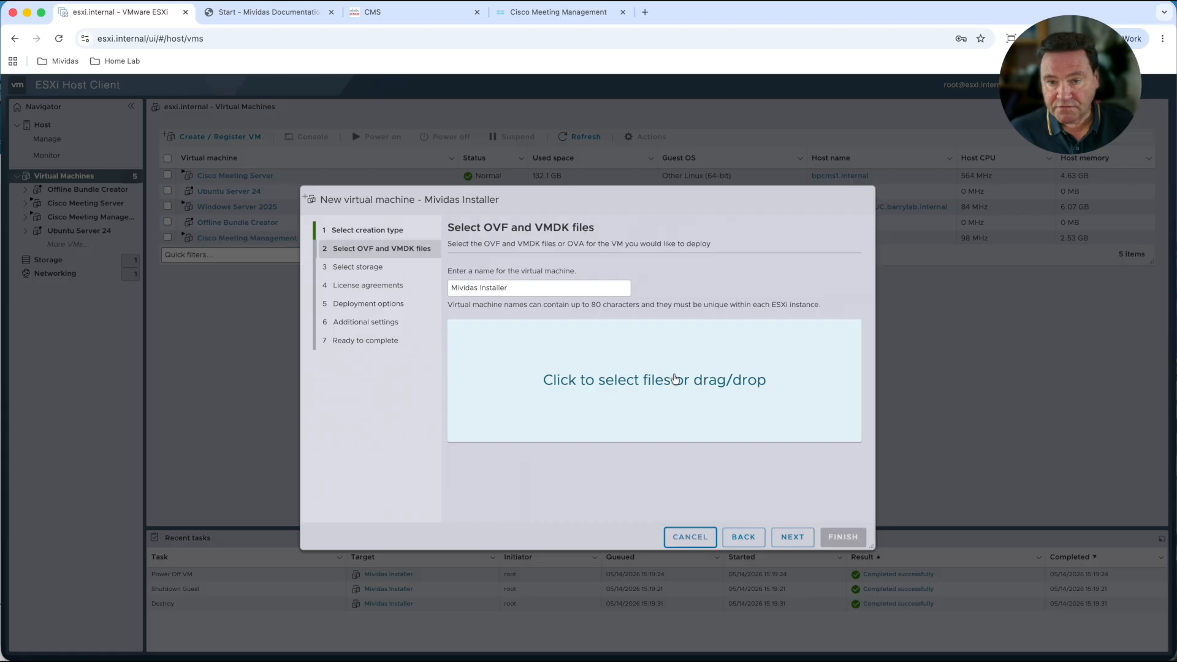
left_click_drag(1176, 378, 662, 378)
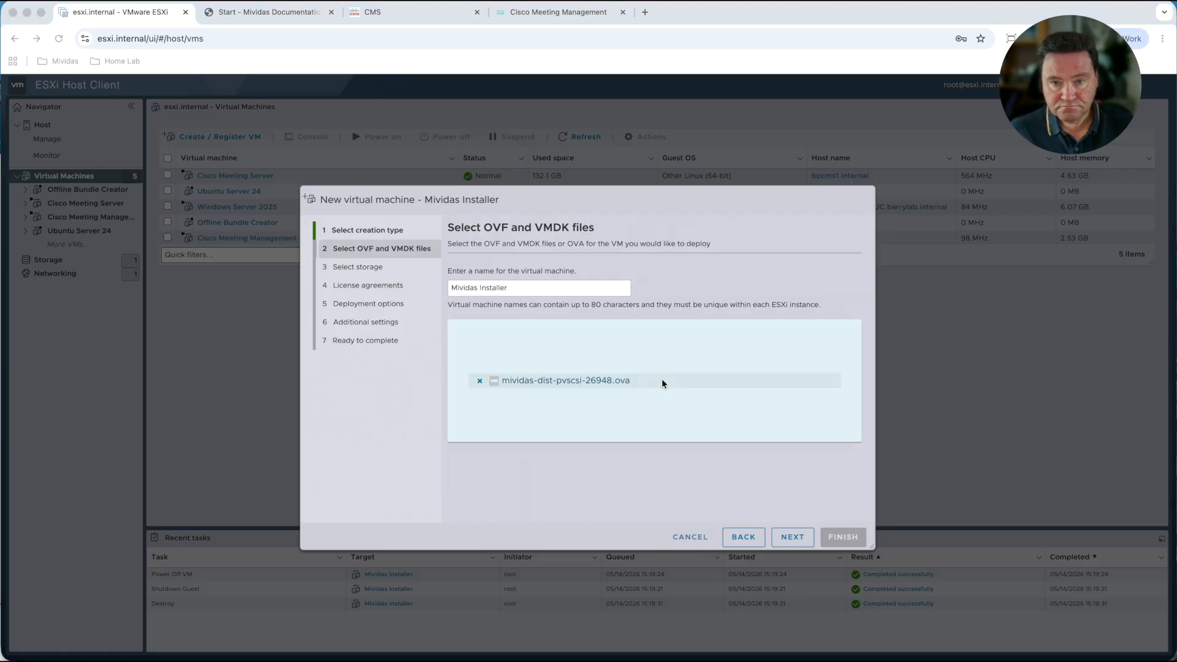
left_click(791, 537)
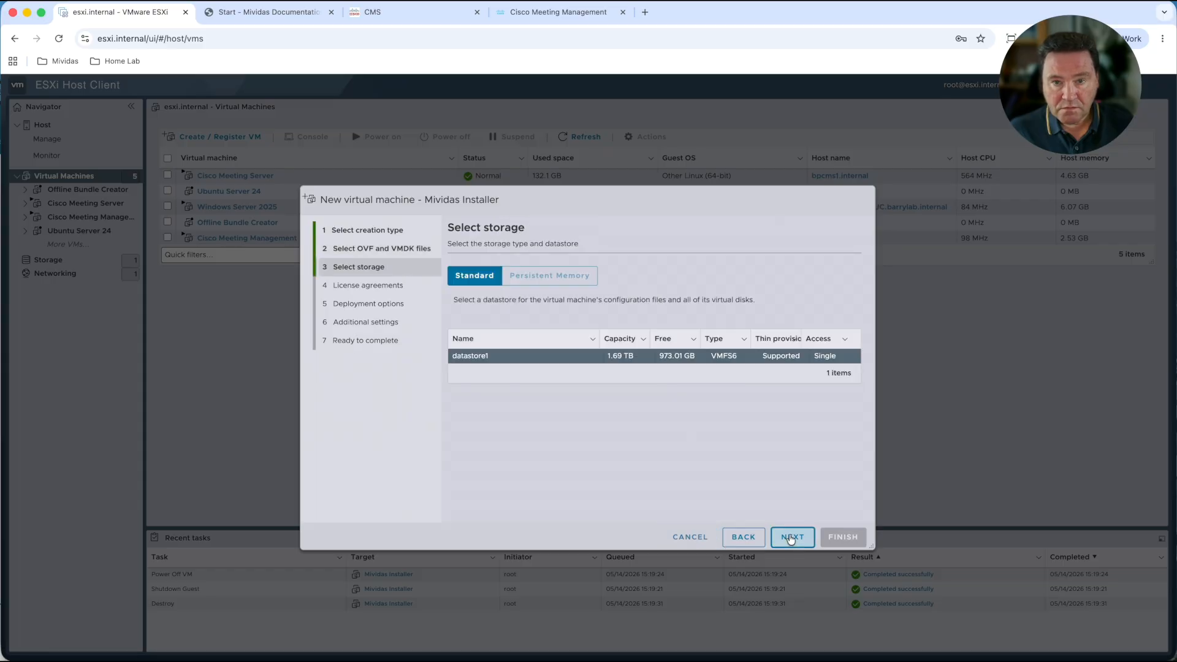
Step: Accept datastore1 as storage, choose Thick disk provisioning with VM Network and automatic power-on, and finish the deployment
left_click(790, 537)
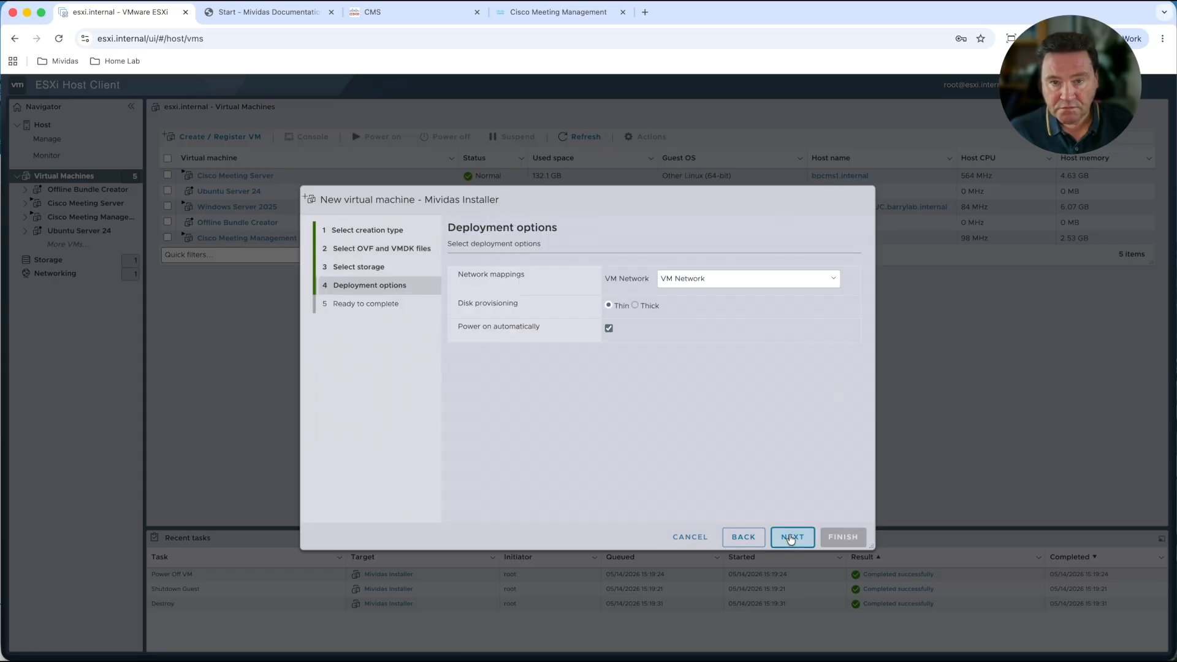
left_click(635, 306)
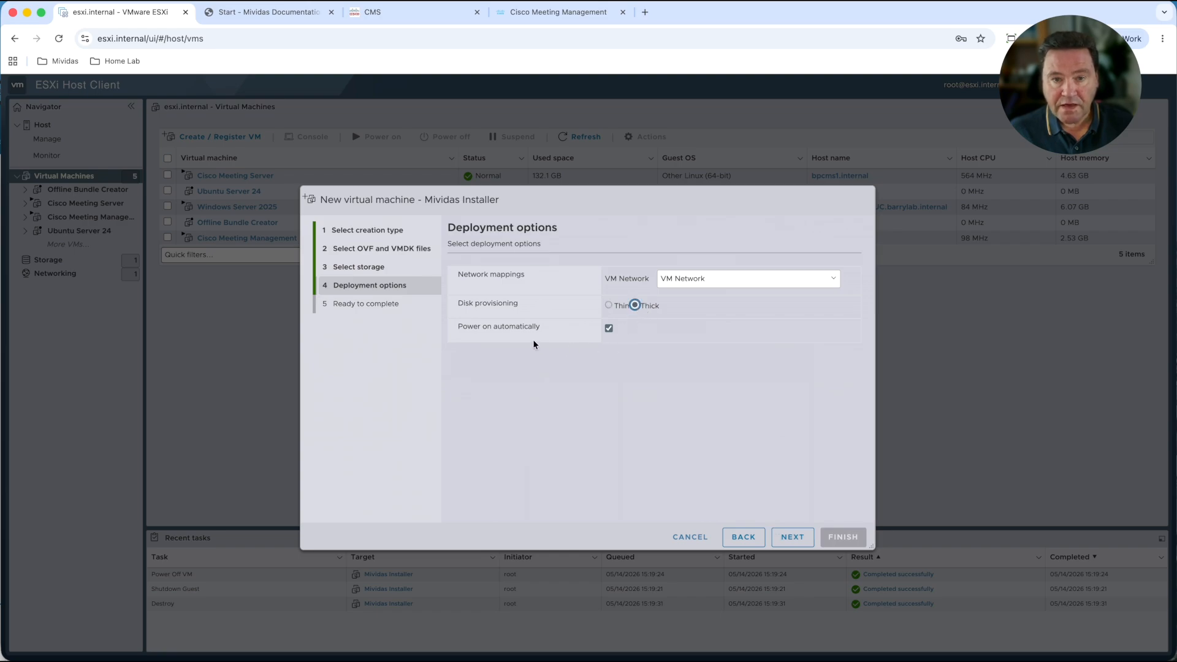
left_click(792, 538)
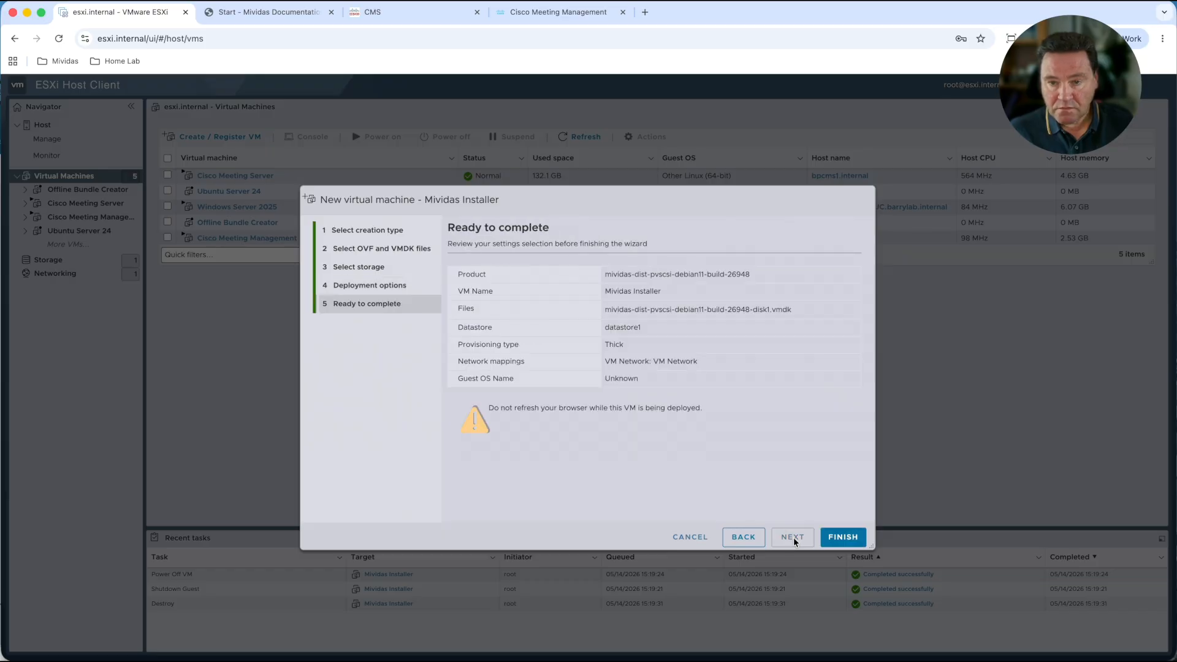
left_click(844, 537)
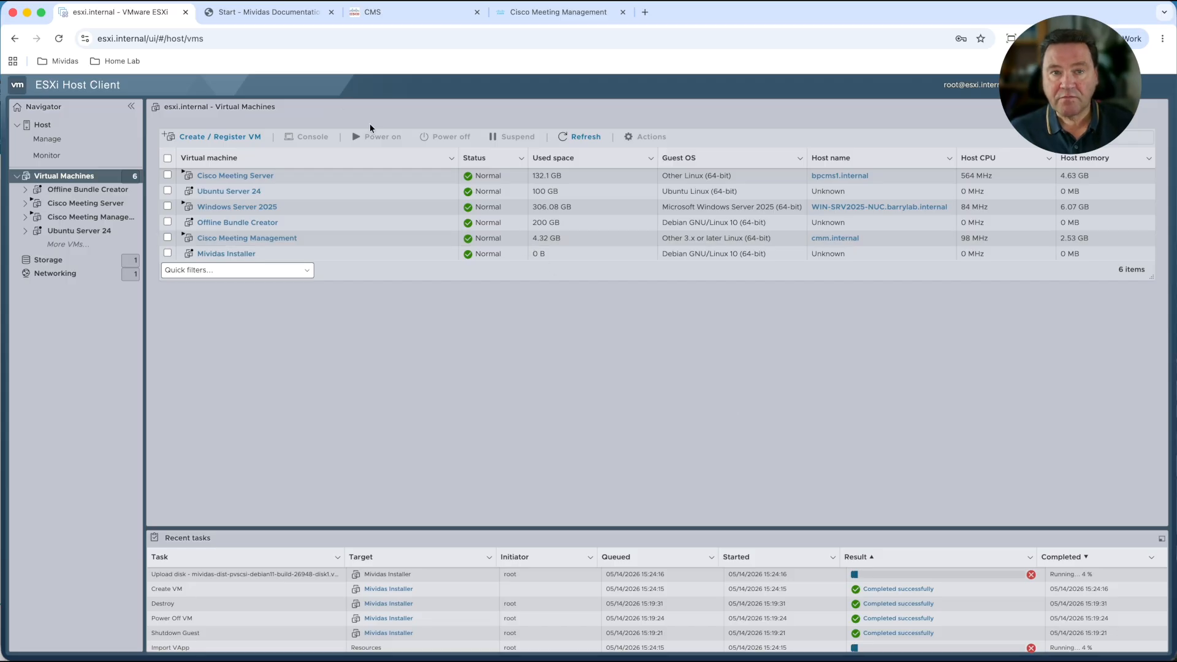
Step: Switch to the Mividas documentation and open the Network diagrams page of the VM deployment chapter under Getting started
left_click(262, 12)
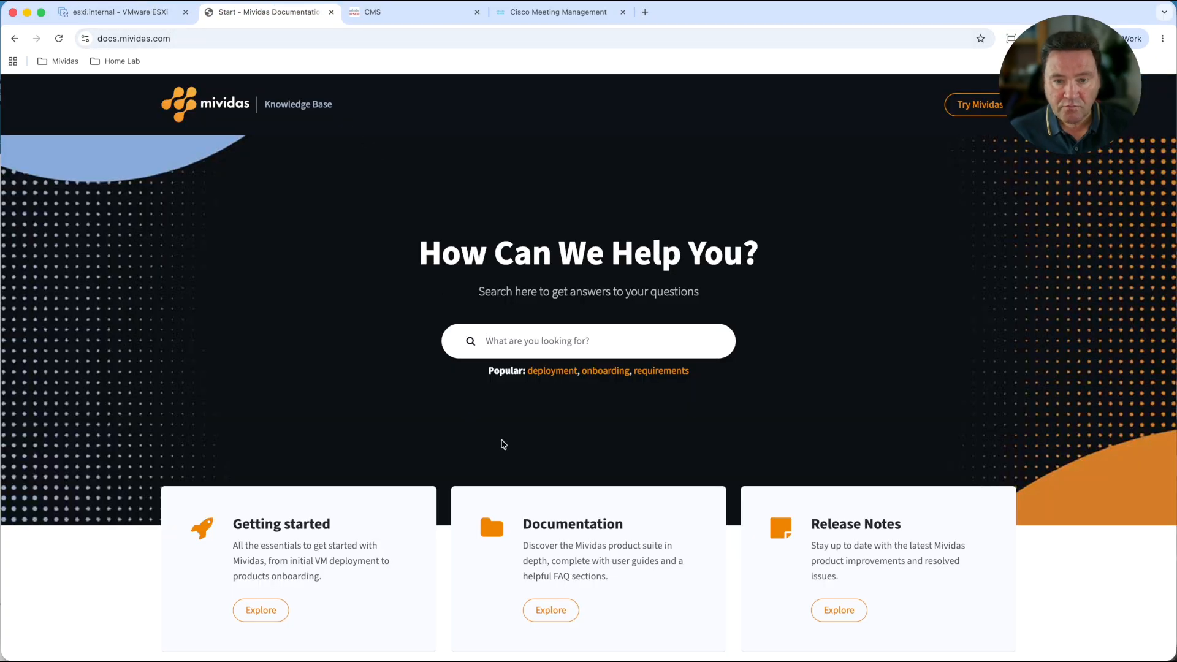
left_click(559, 616)
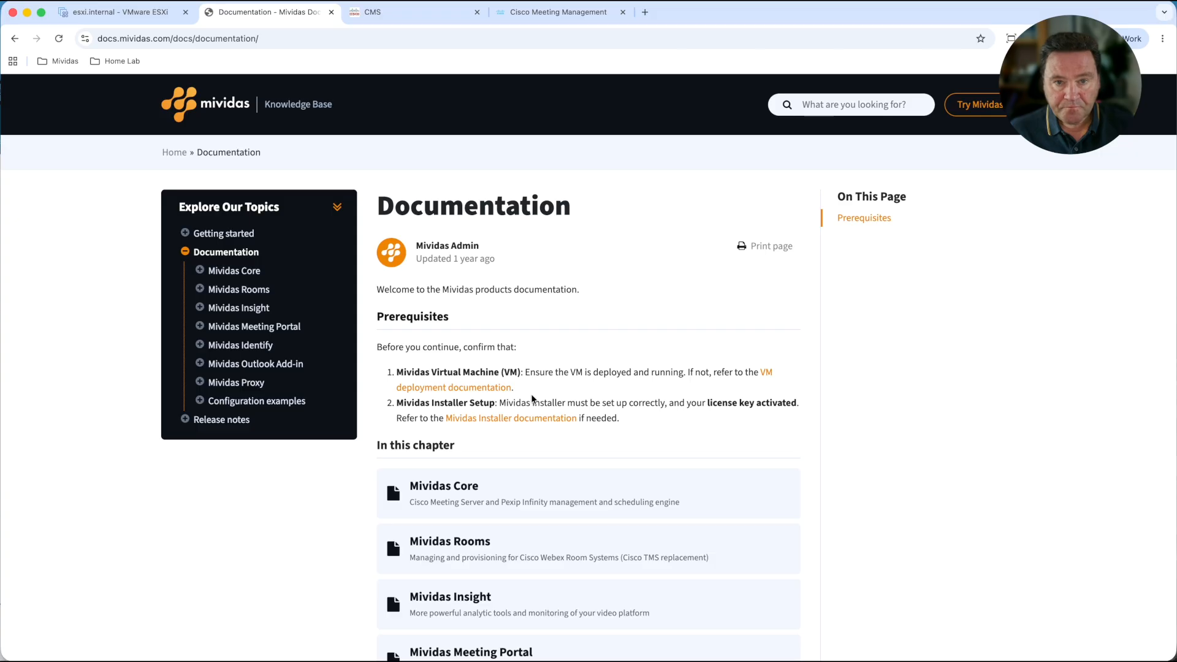
left_click(235, 233)
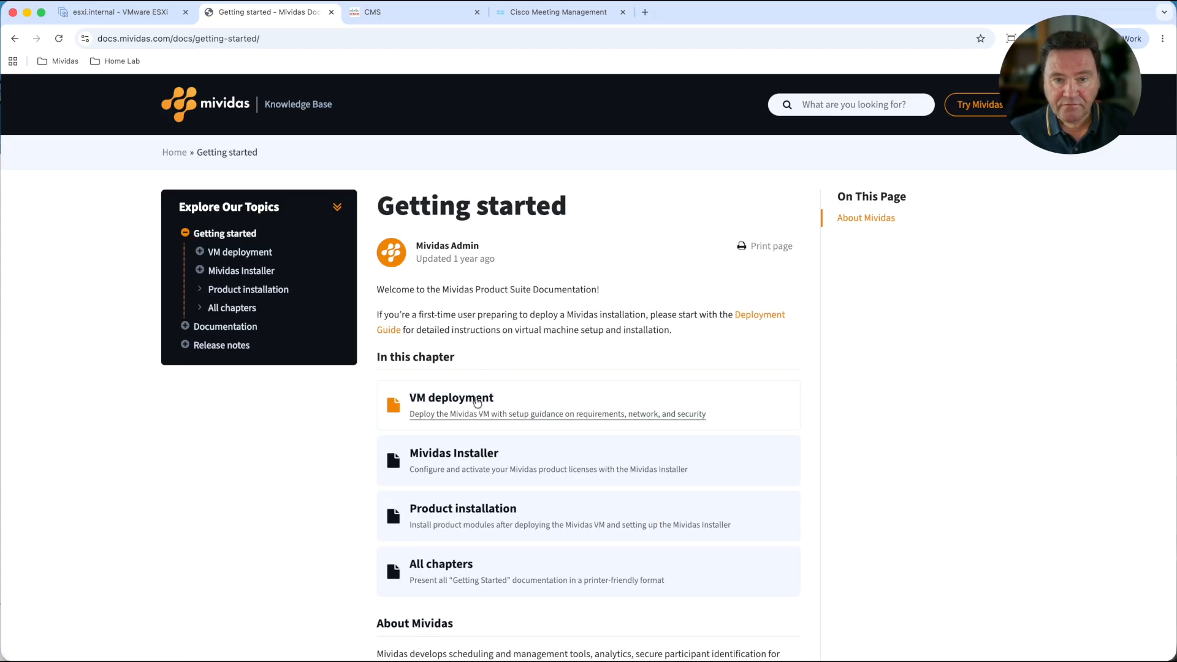
left_click(474, 407)
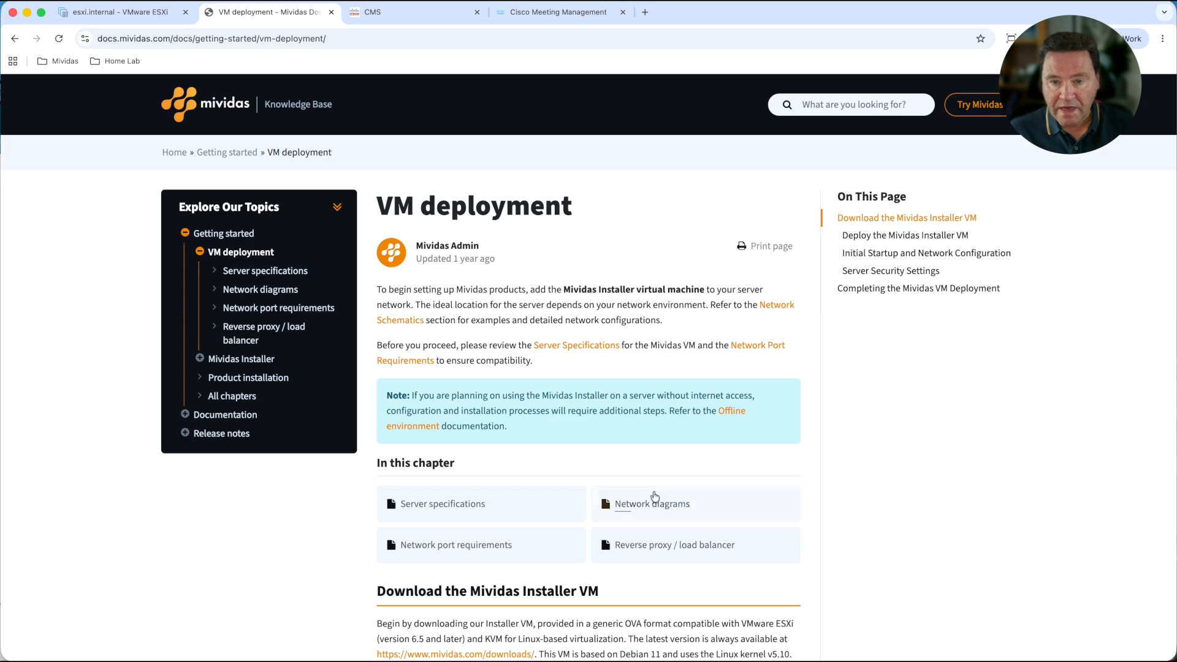
left_click(655, 499)
Step: Examine the example network diagrams for Mividas Core and Mividas Rooms deployments
scroll(606, 392, "down", 5)
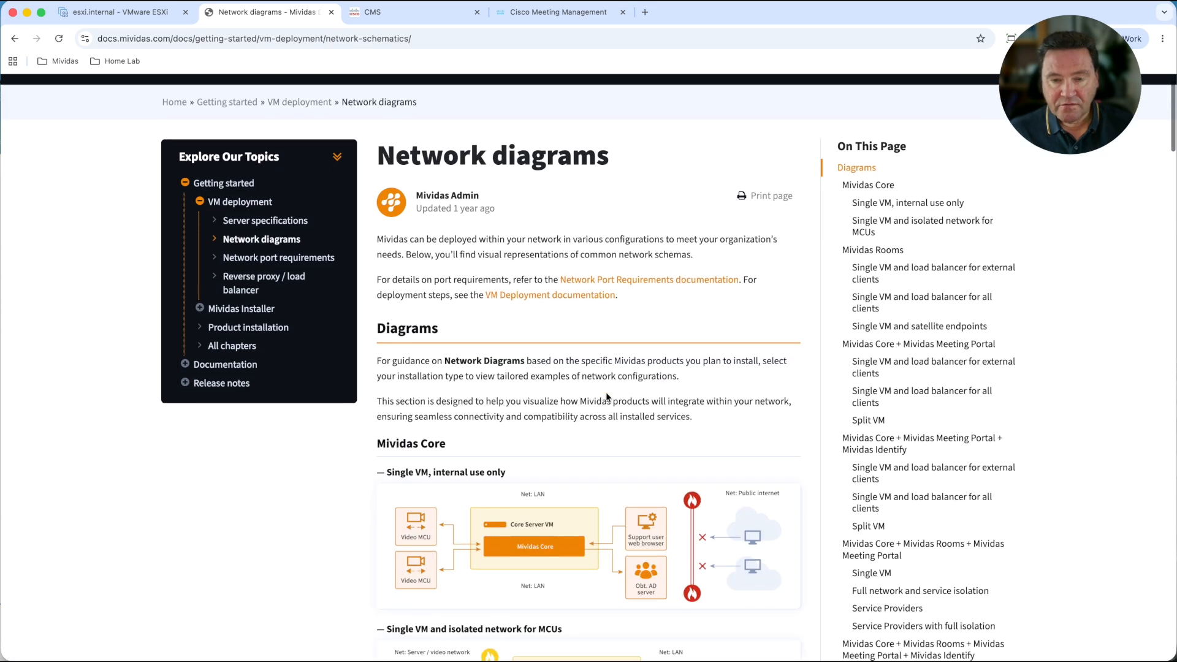
scroll(607, 398, "down", 4)
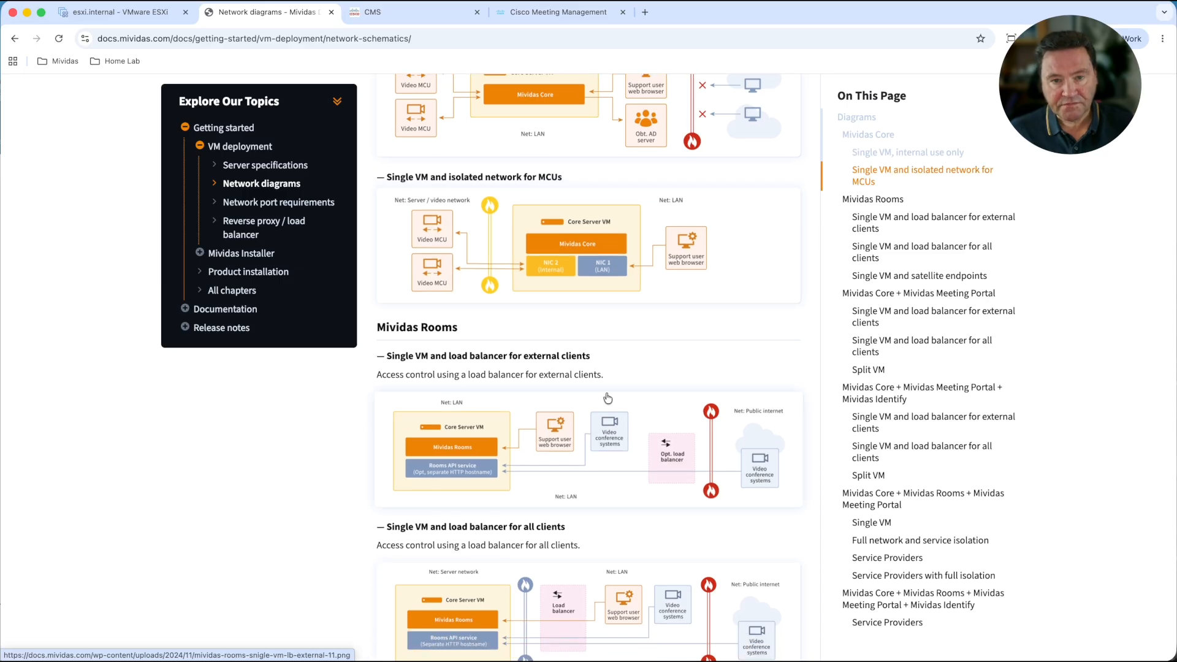
scroll(607, 398, "down", 4)
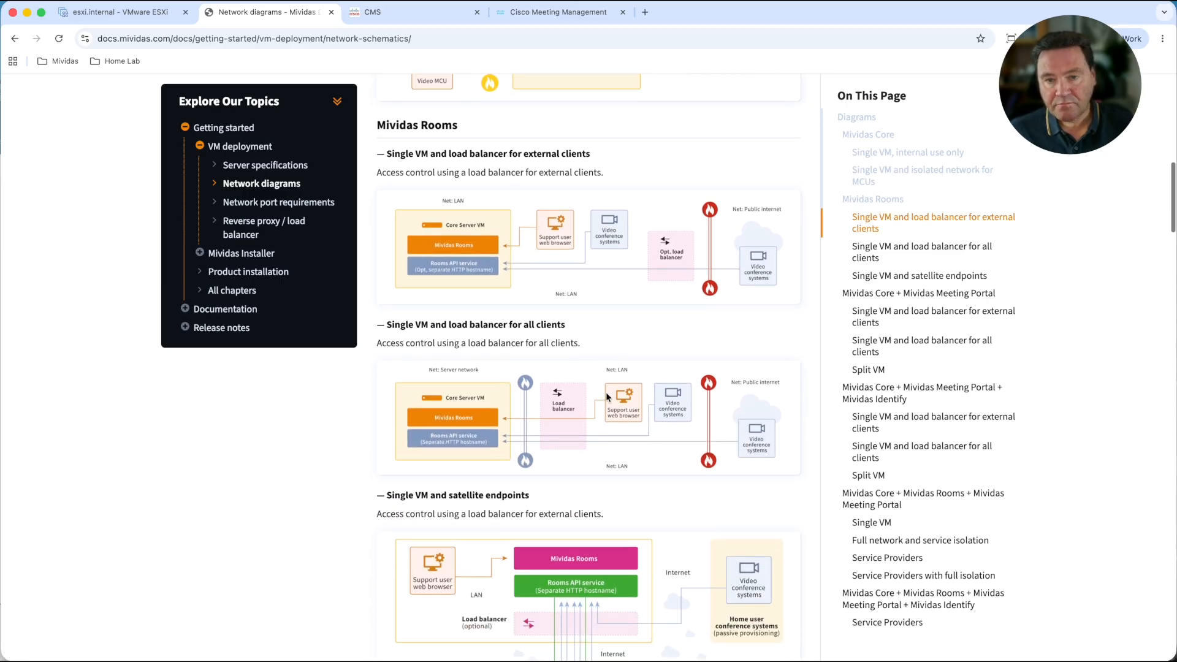
scroll(605, 396, "down", 2)
scroll(607, 399, "down", 5)
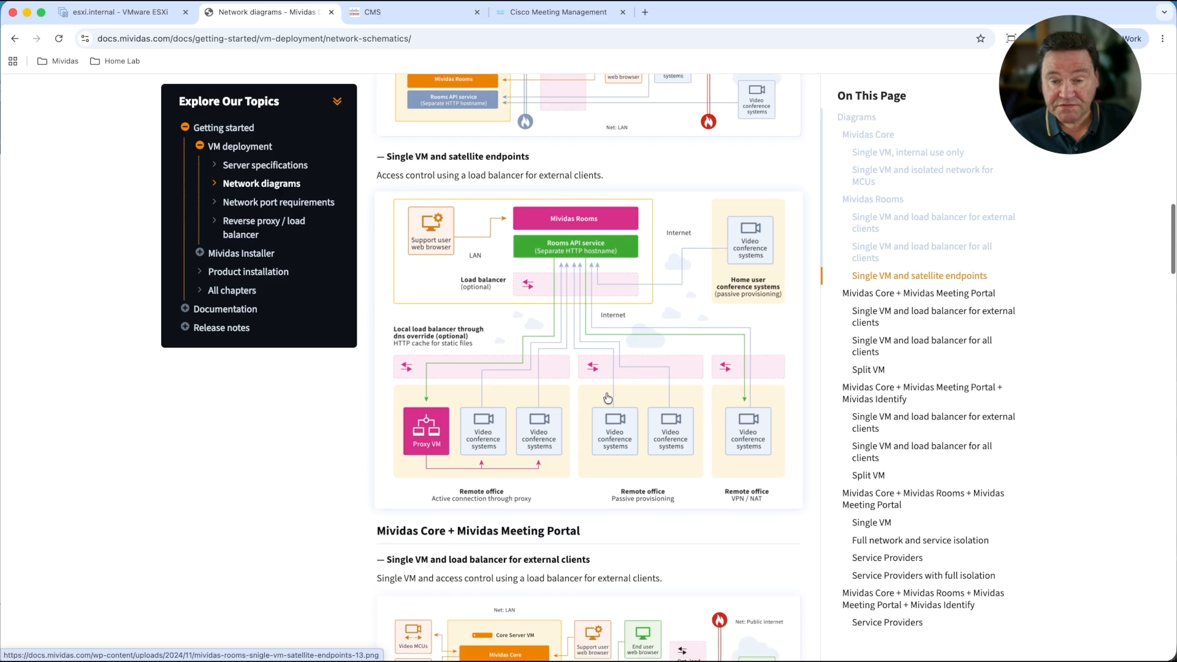
scroll(608, 398, "up", 20)
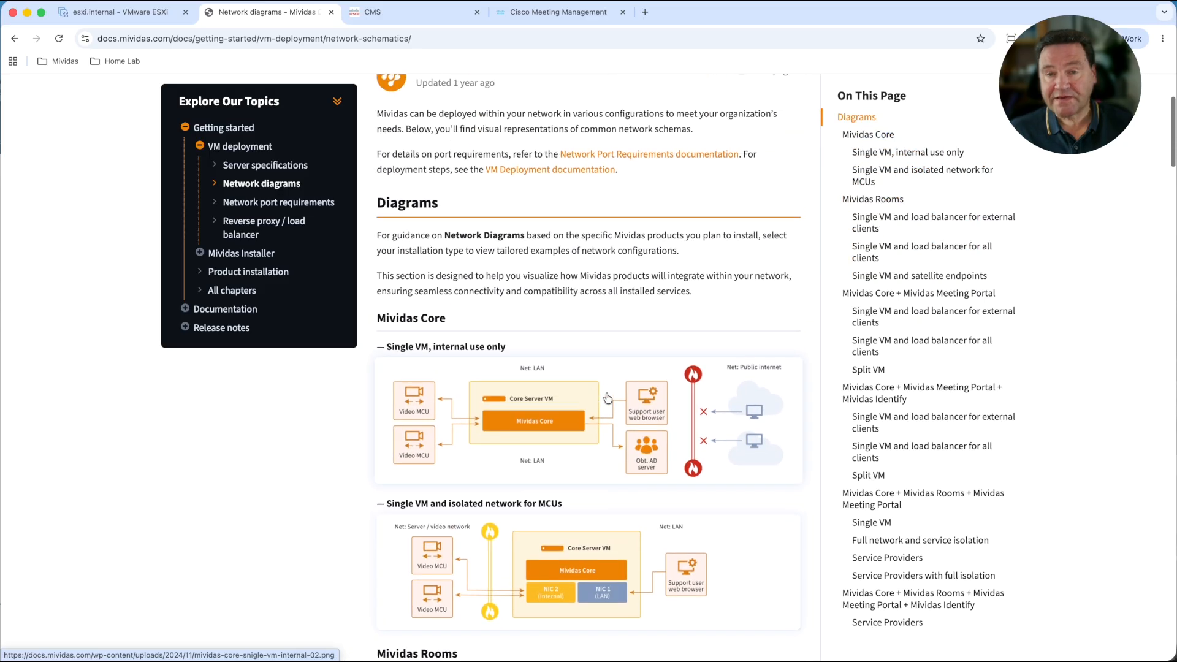
scroll(608, 398, "up", 2)
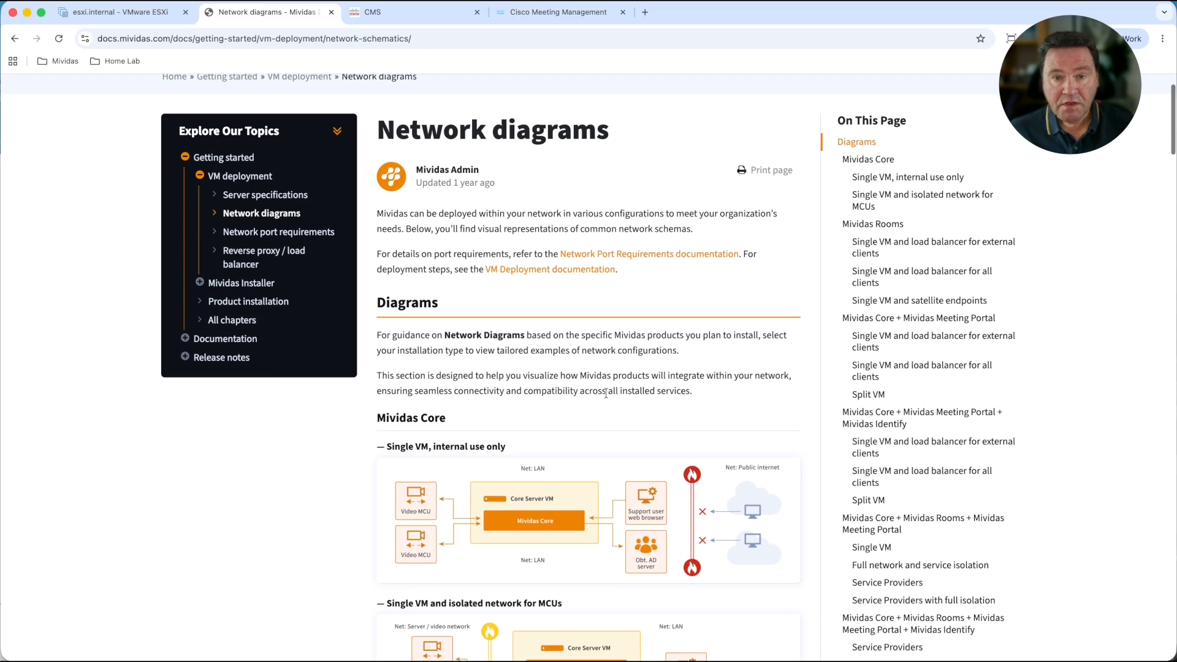
scroll(607, 399, "down", 2)
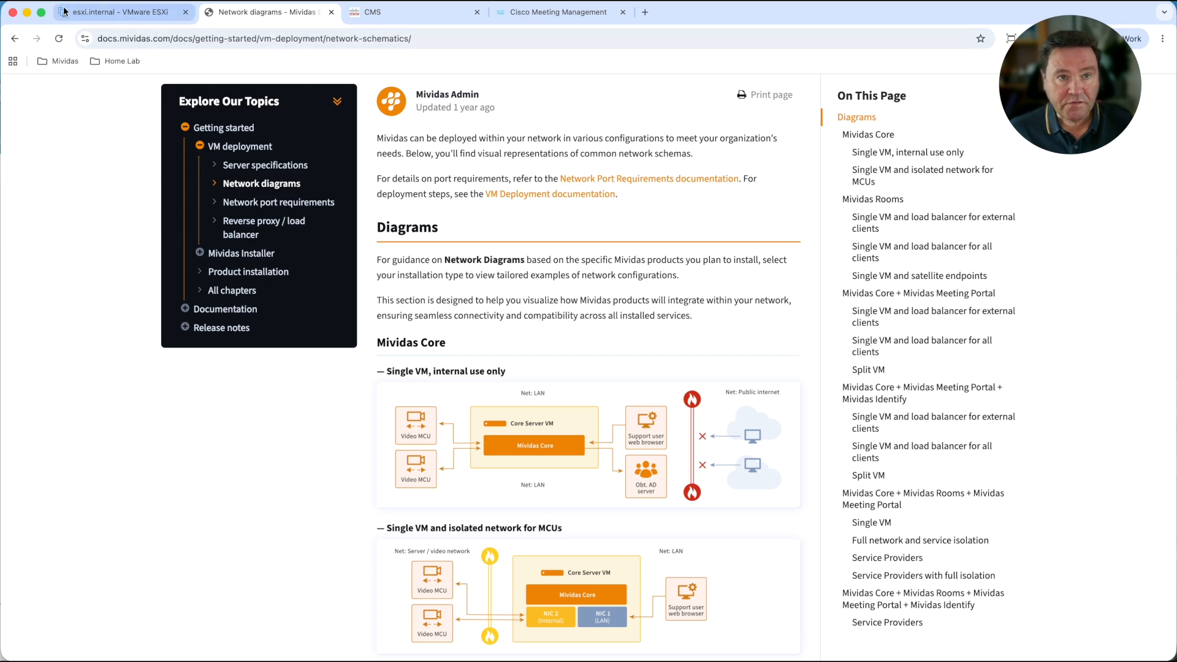
Step: Return to the ESXi Host Client and open the console of the Mividas Installer virtual machine
left_click(92, 13)
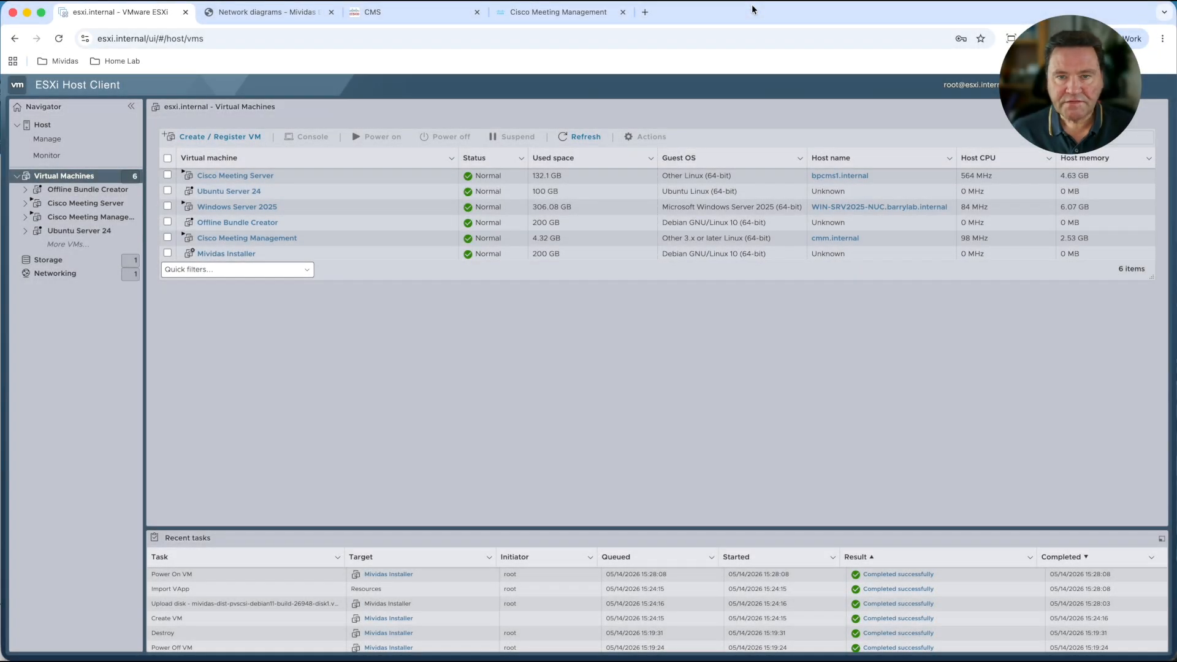
left_click(224, 255)
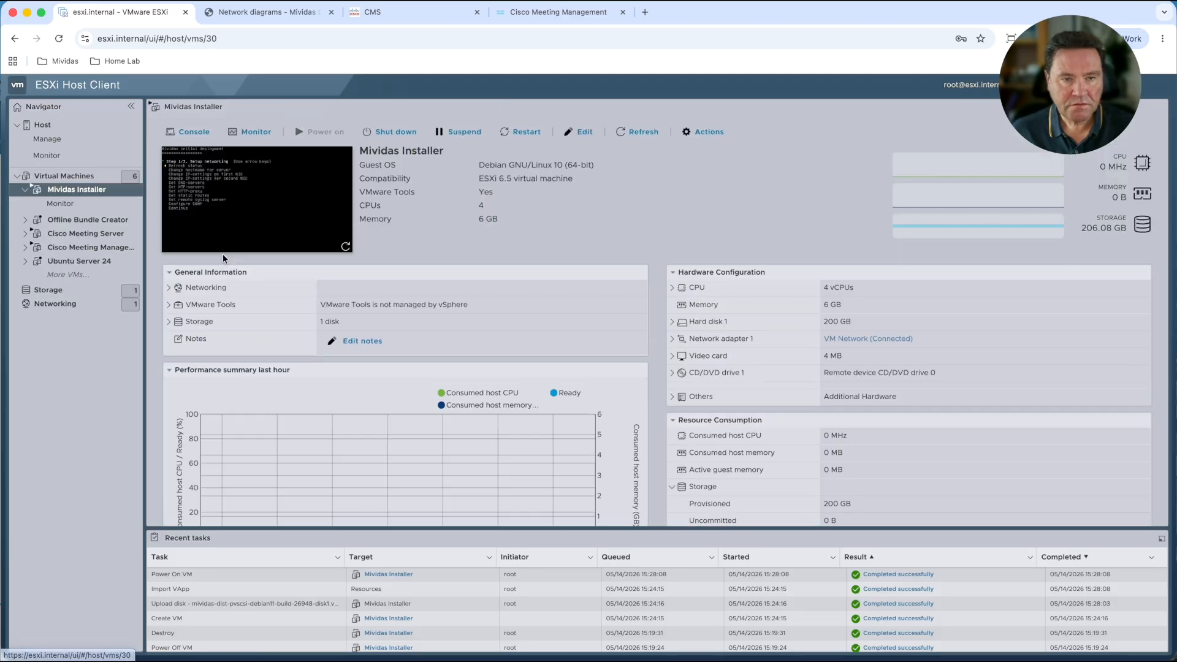
left_click(265, 193)
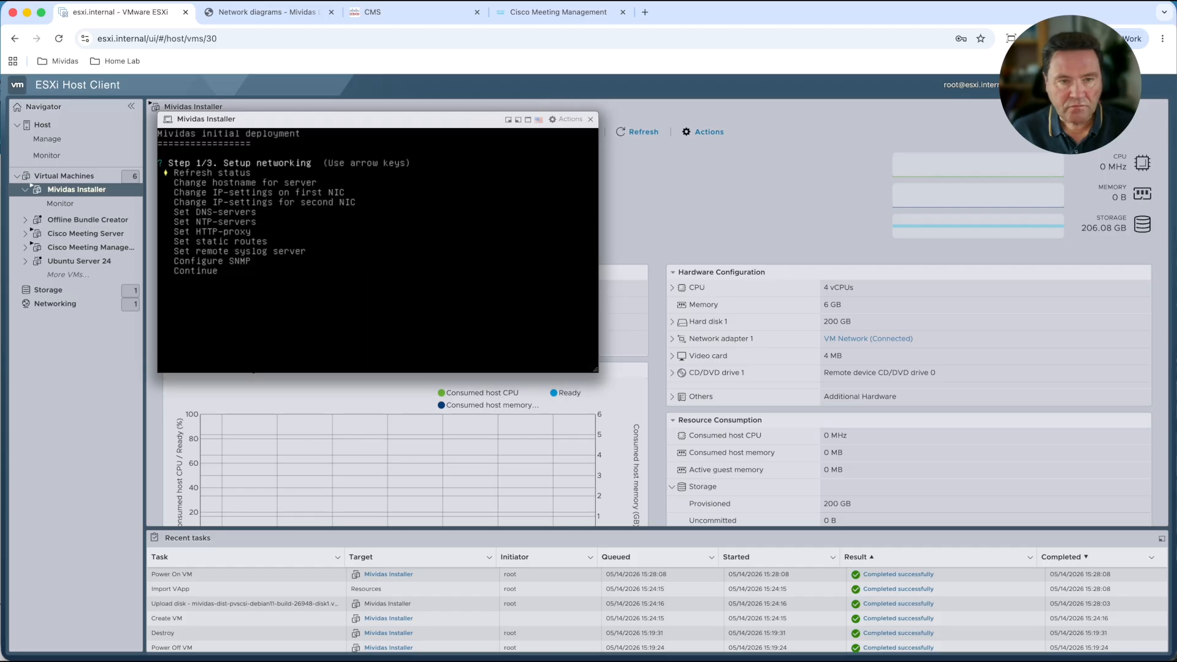
Step: Change the server's FQDN hostname to installer.internal and write the changes
key("Down")
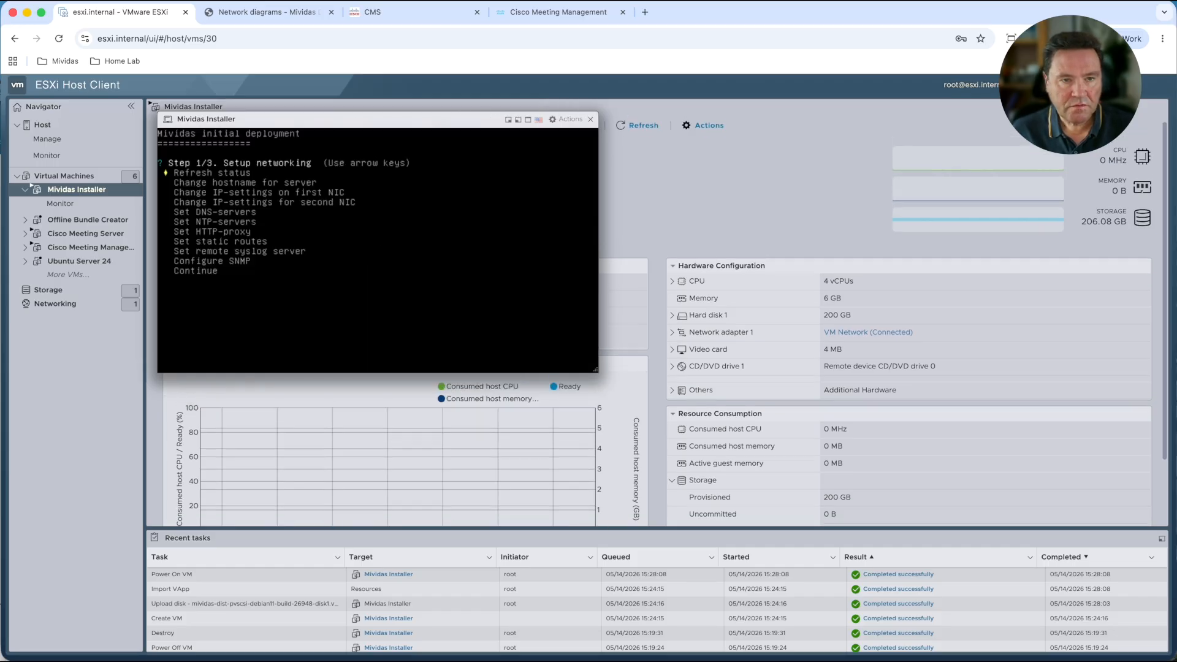
key("Return")
type("installer.internal")
key("Return")
type("y")
key("Return")
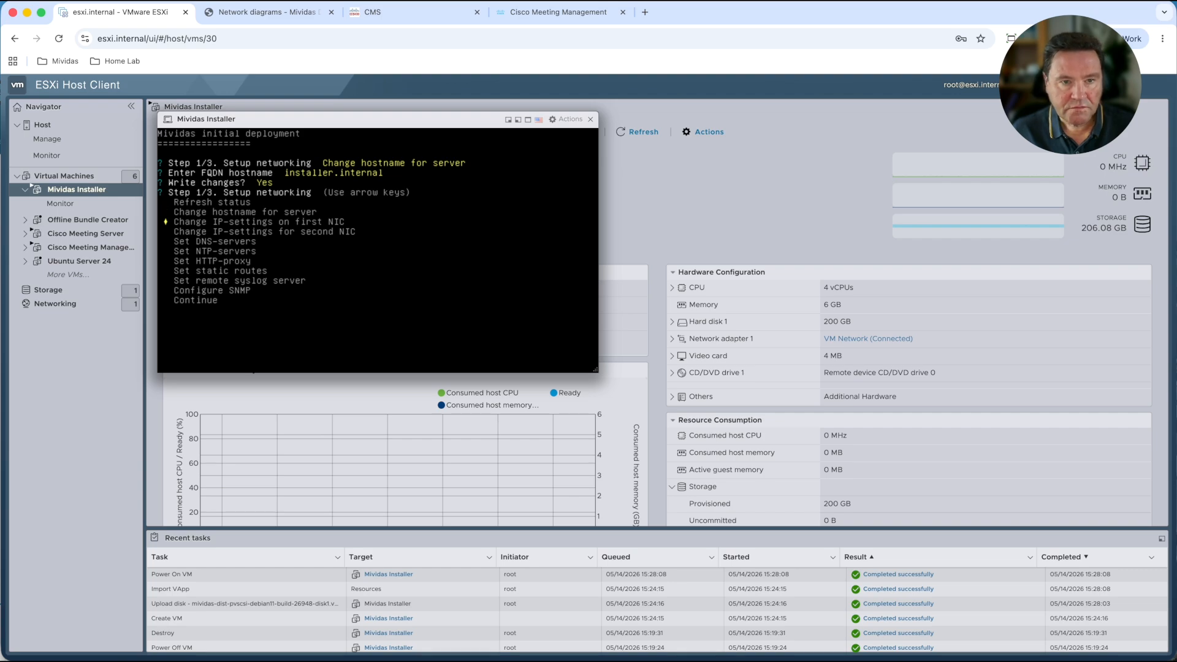
Step: Give the first NIC static IP 192.168.76.242, netmask 255.255.255.0, gateway 192.168.76.1 and DNS 192.168.76.244, leaving DNS 2 and MTU blank, and write the changes
key("Return")
key("Return")
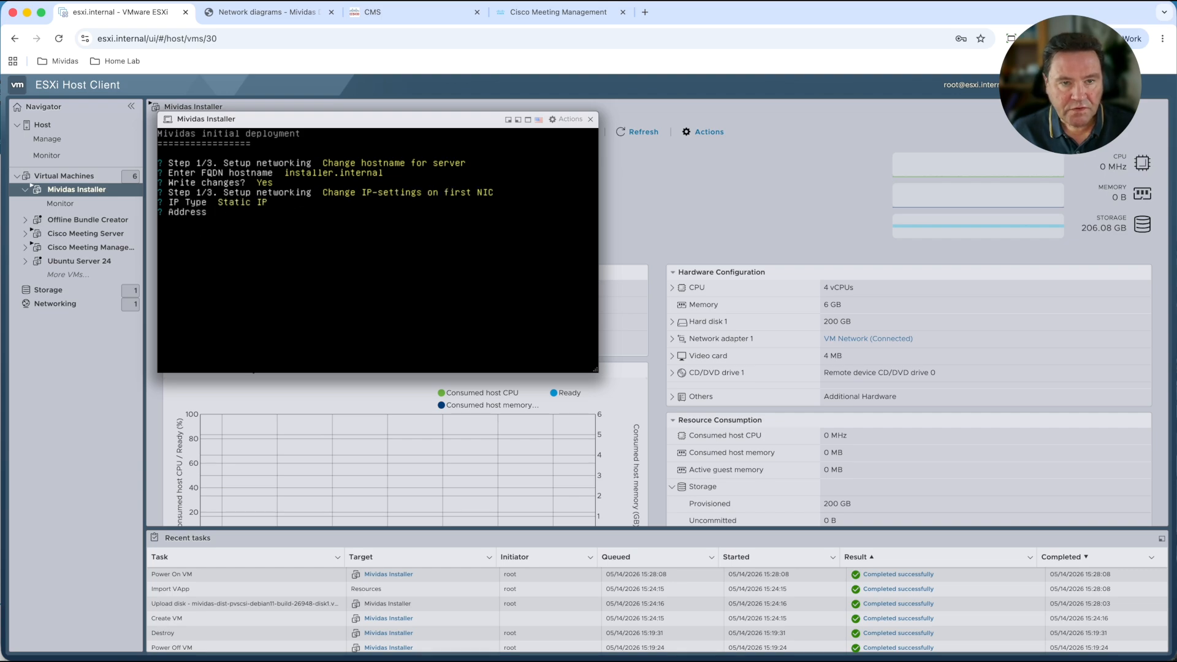
type("192.168.76.242")
key("Return")
key("Return")
key("Return")
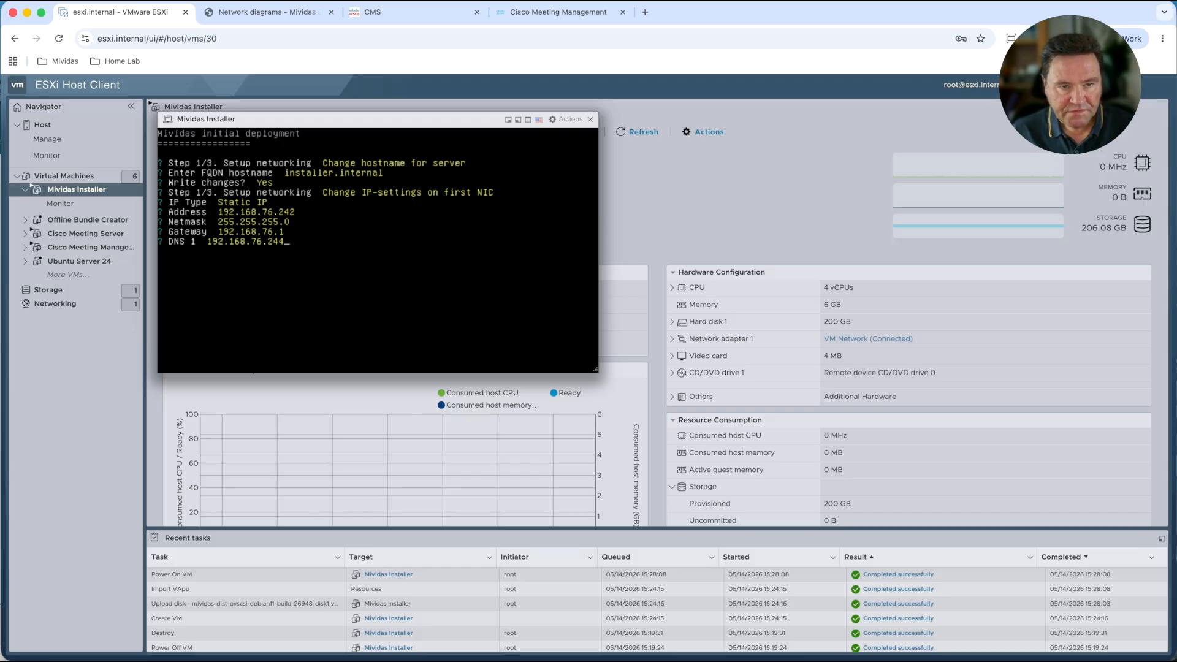
key("Return")
key("Return")
key("Return")
type("y")
key("Return")
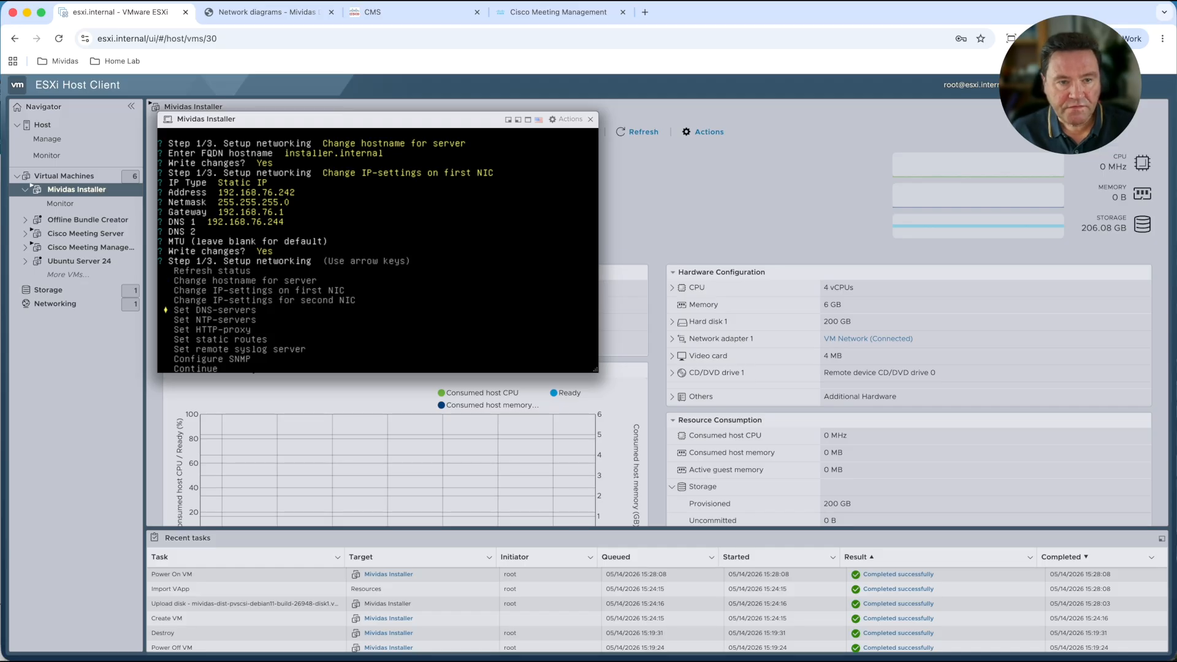
Step: Set the NTP server to 192.168.76.244 and write the changes
key("Return")
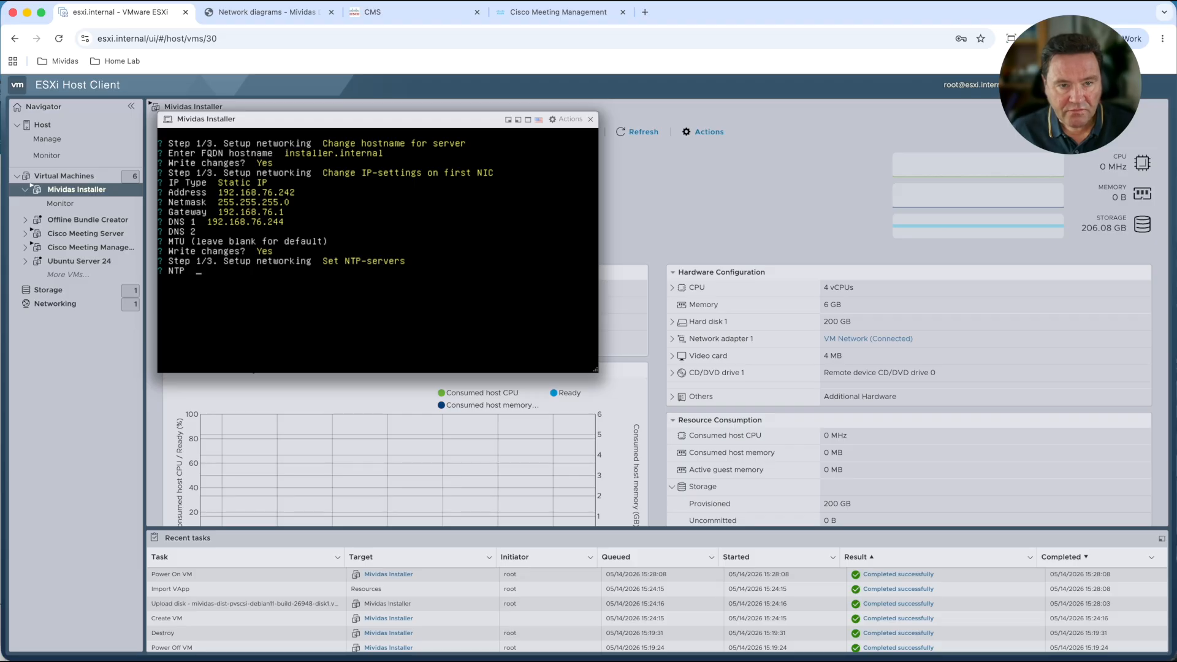
type("192")
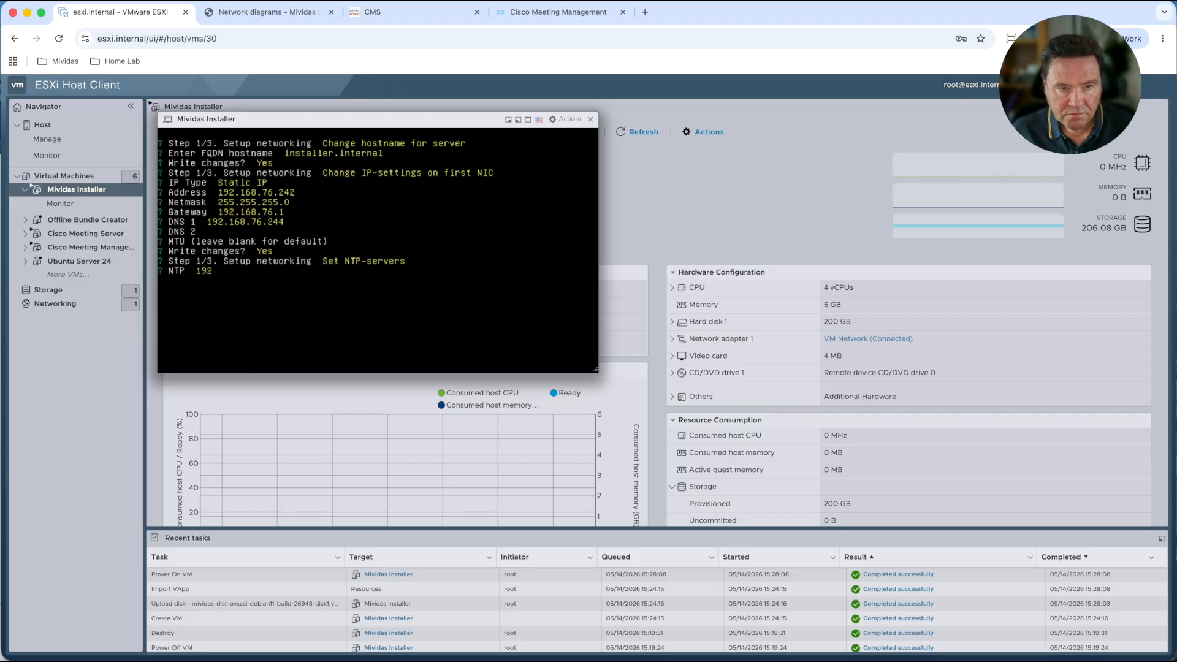
type(".168.76.244")
key("Return")
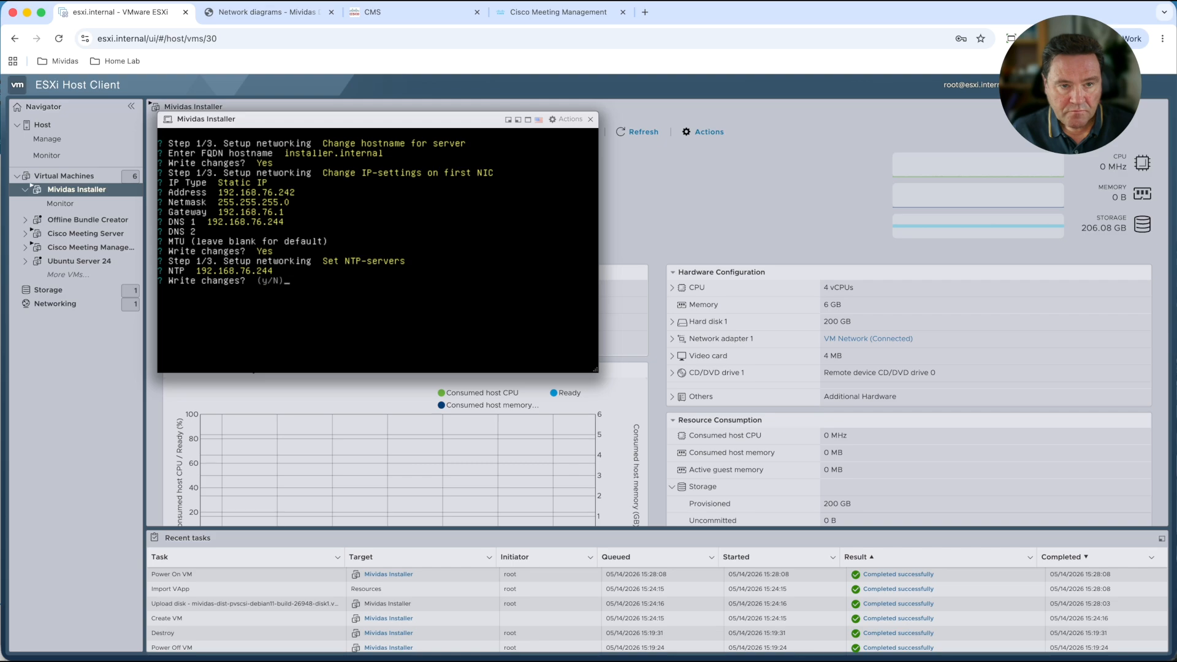
type("y")
key("Return")
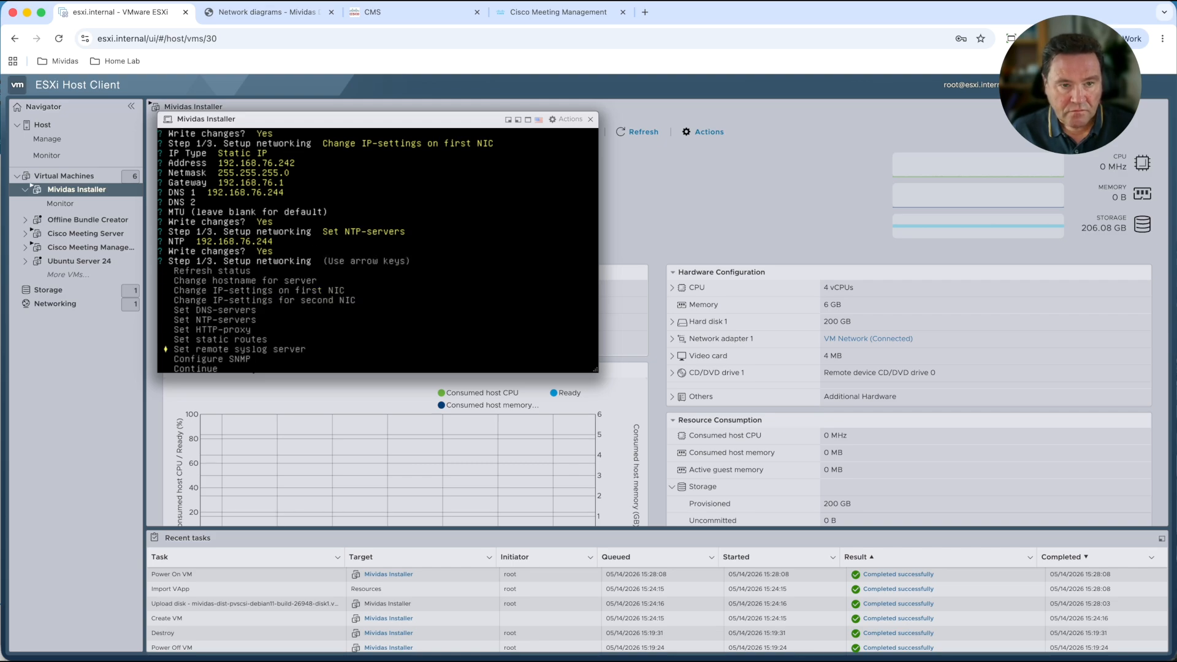
Step: Continue from networking to the security settings and set a new password for the admin system account
key("Return")
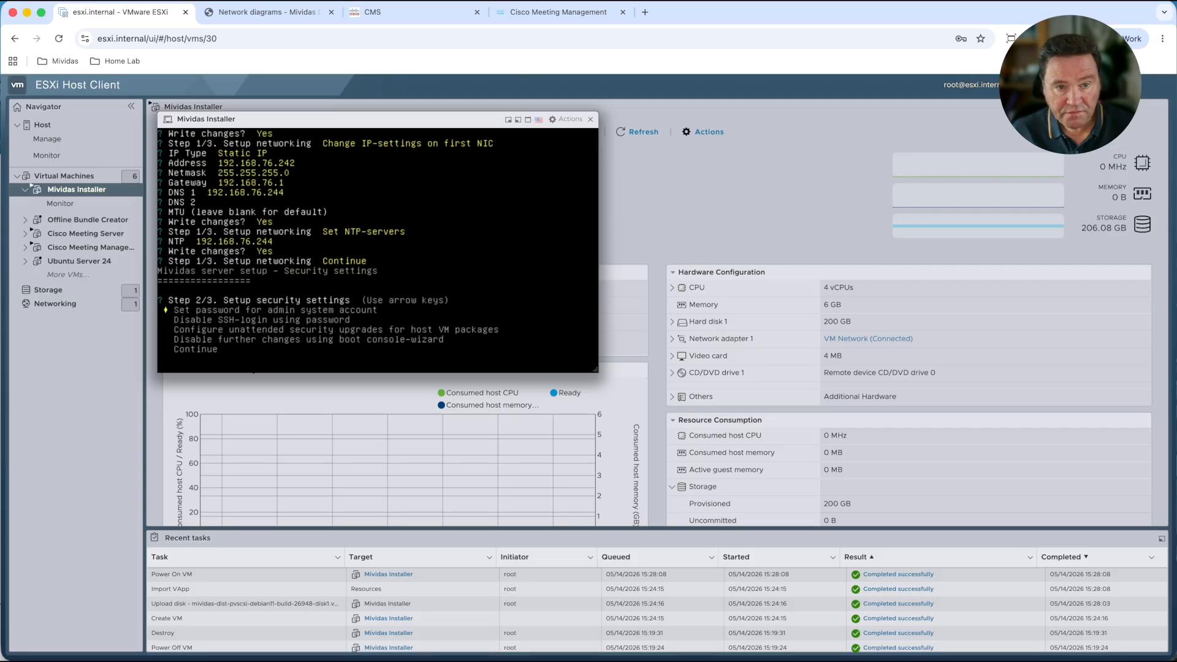
key("Return")
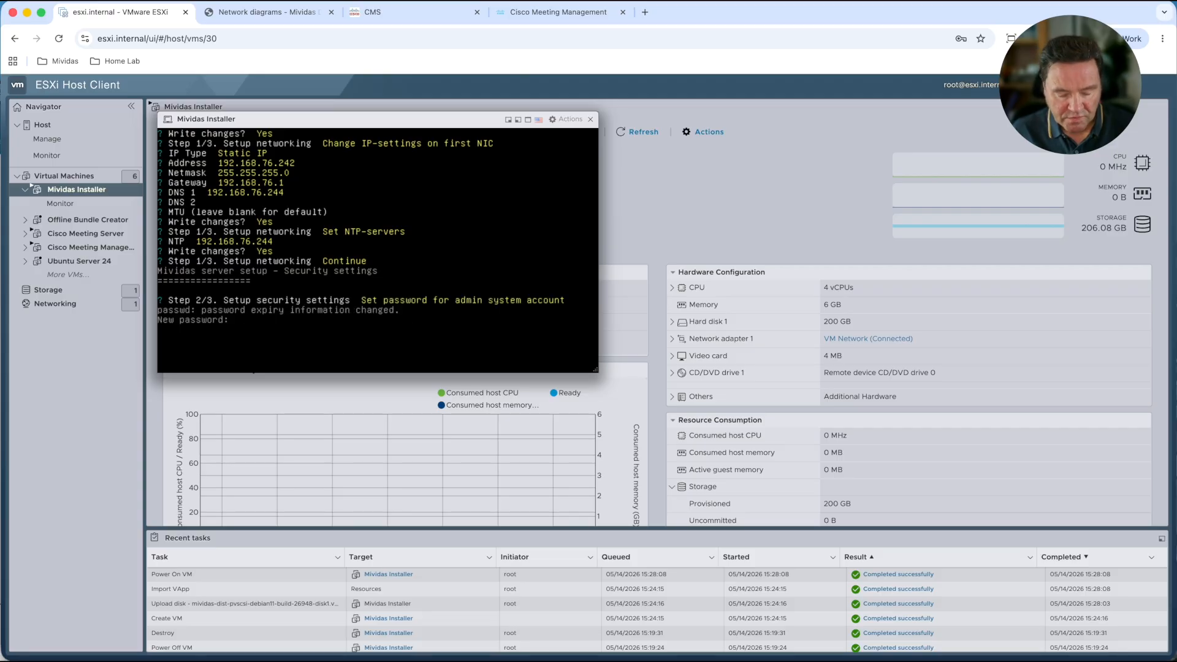
key("Return")
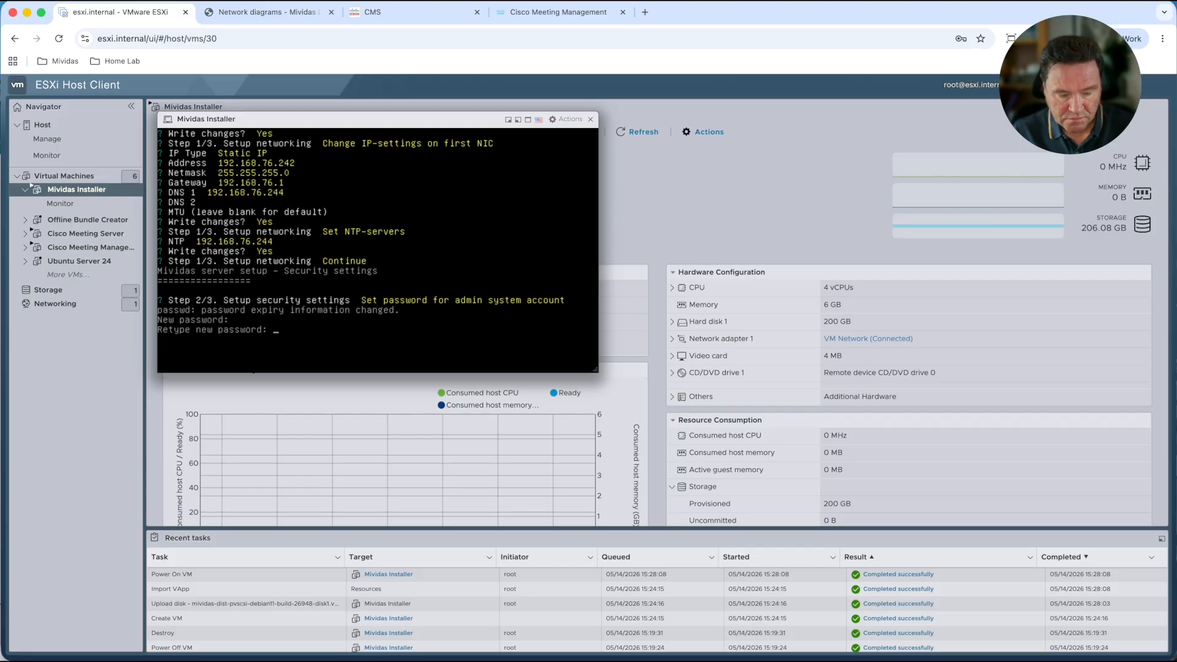
key("Return")
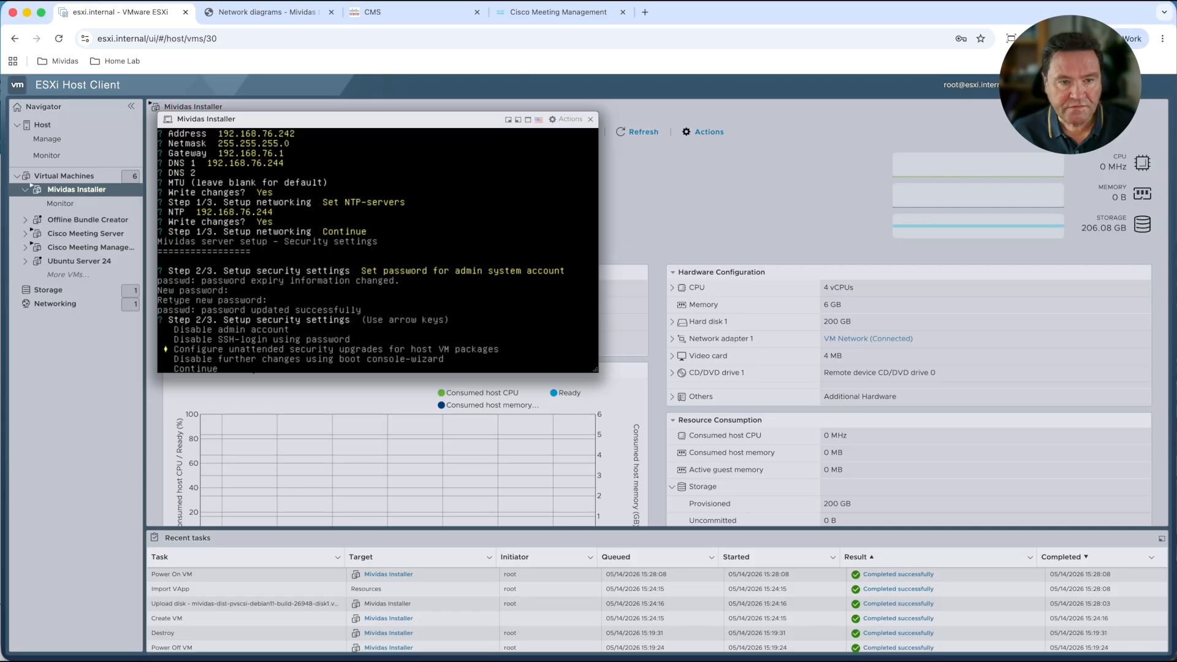
Step: Continue past the security settings and accept the reboot to complete the command-line onboarding
key("Return")
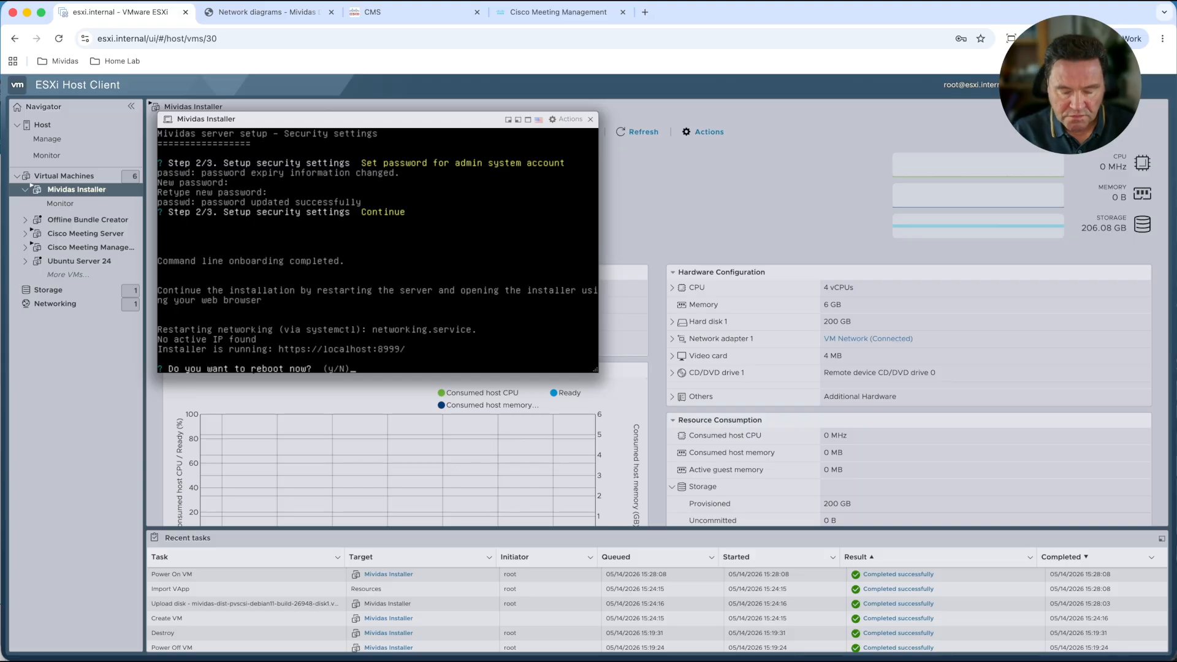
type("y")
key("Return")
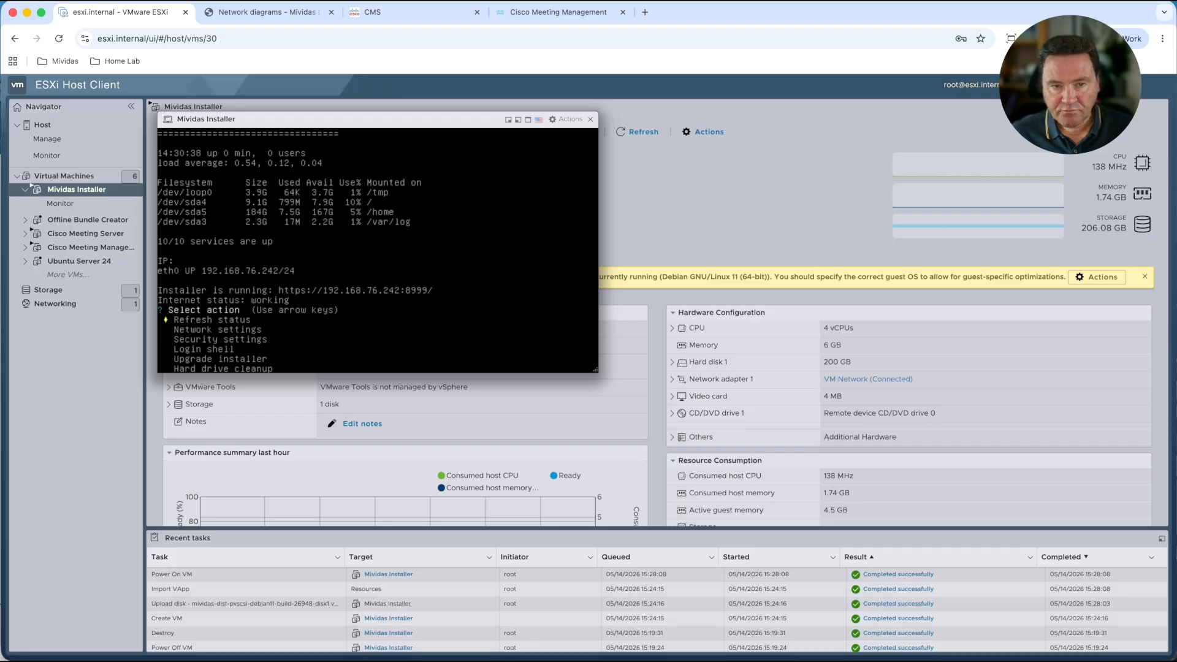
Step: Open the installer at 192.168.76.242:8999 in a new browser tab and proceed past the certificate warning
left_click(465, 305)
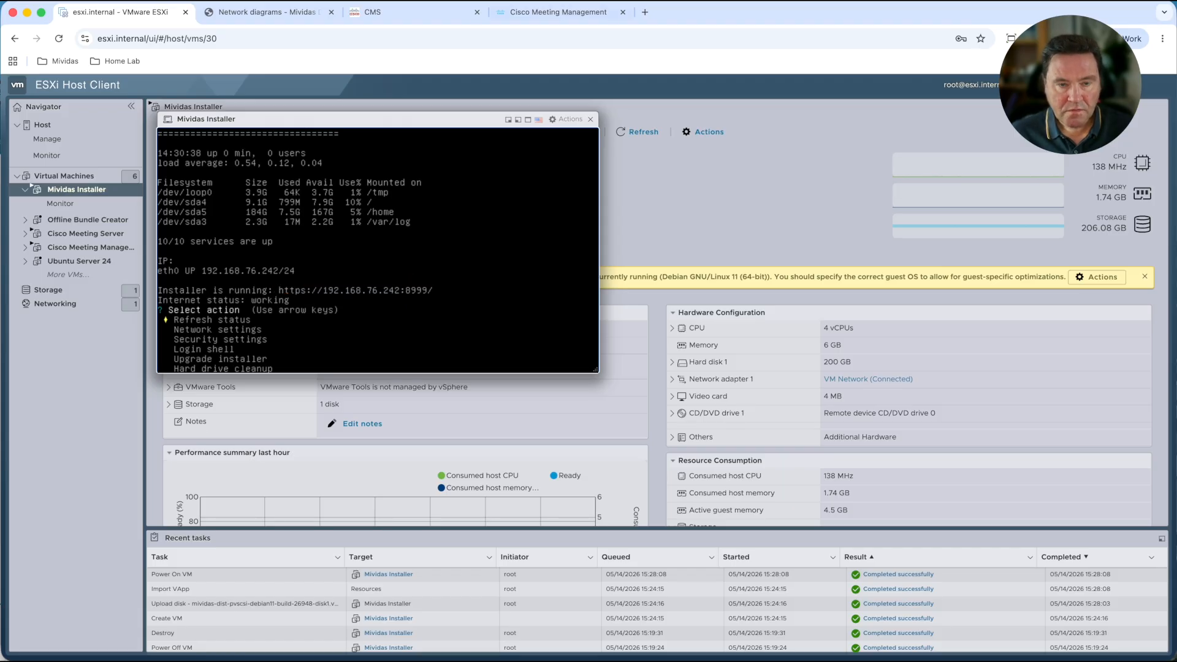
left_click(645, 12)
type("192.168.76.242:8999")
key("Return")
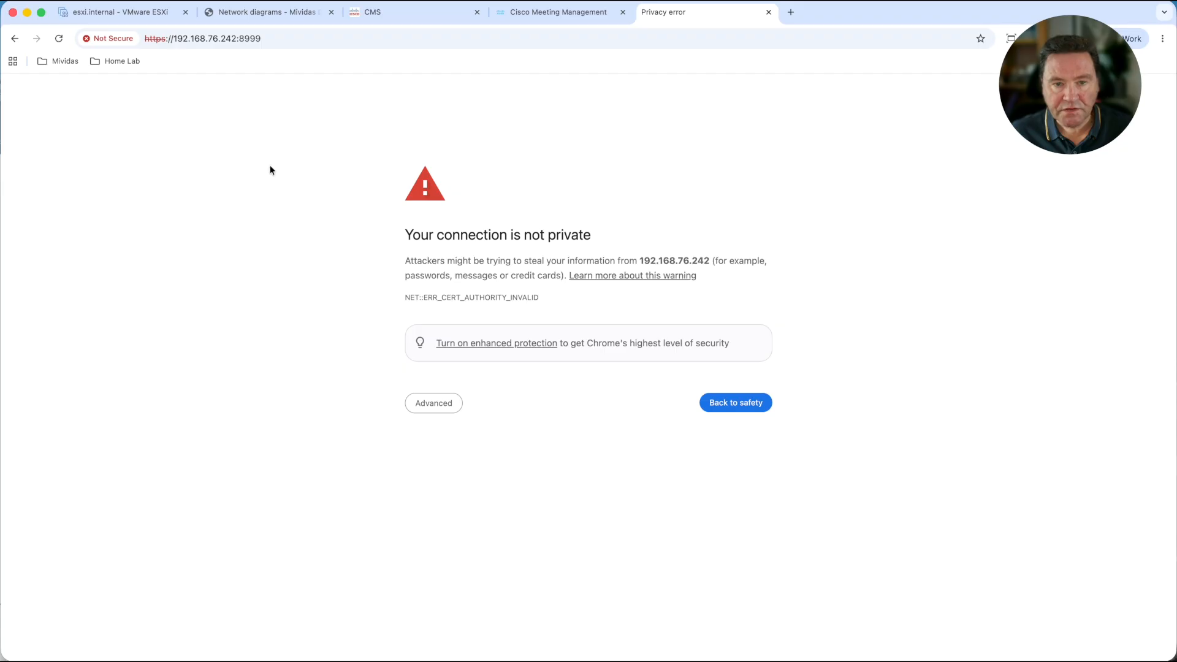
left_click(428, 409)
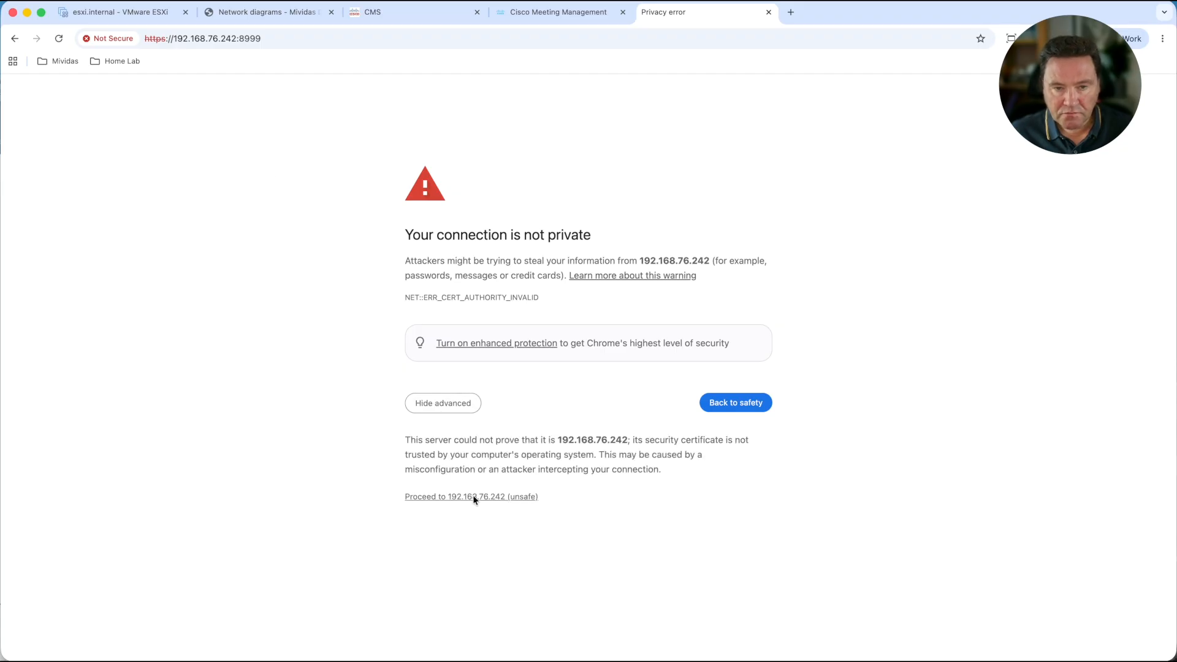
left_click(483, 497)
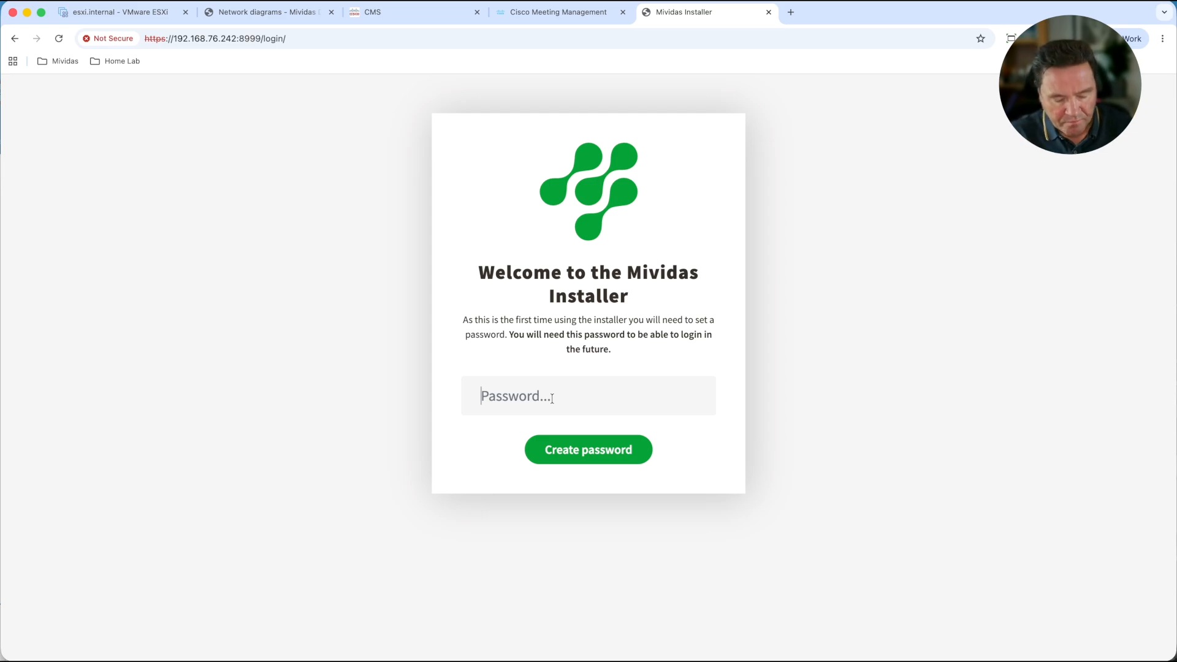
Step: Create the login password for the Mividas Installer web interface
type("•••••••")
key("Return")
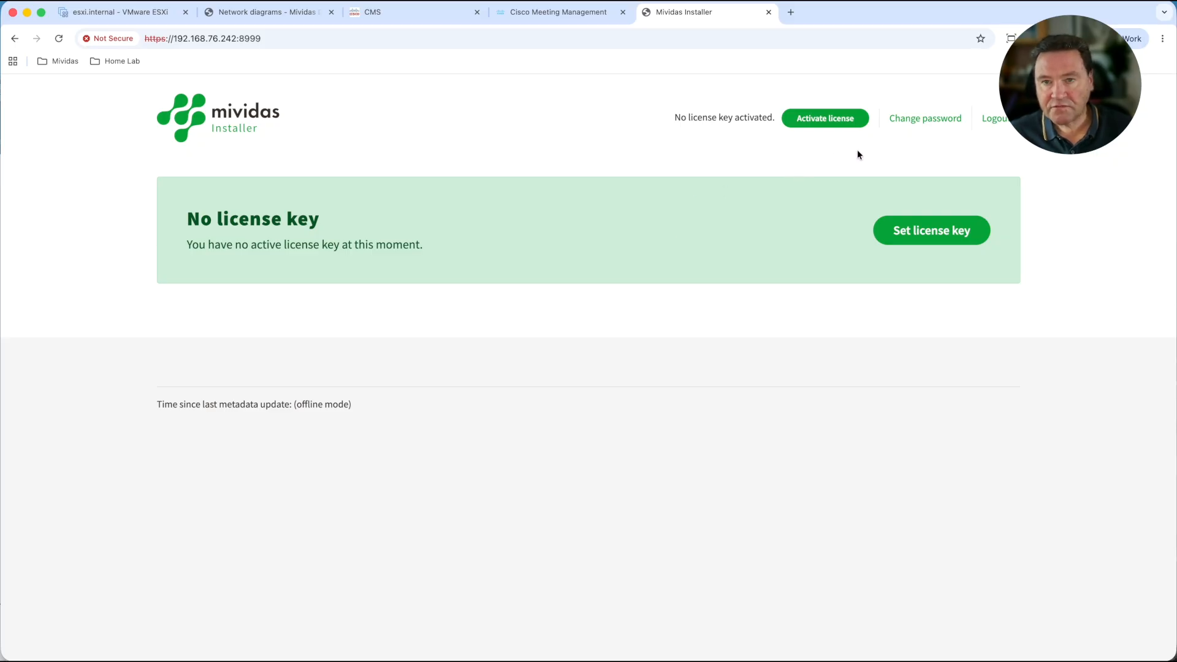
Step: Activate the installer license by submitting the .lic license key file from the Licenses folder
left_click(930, 230)
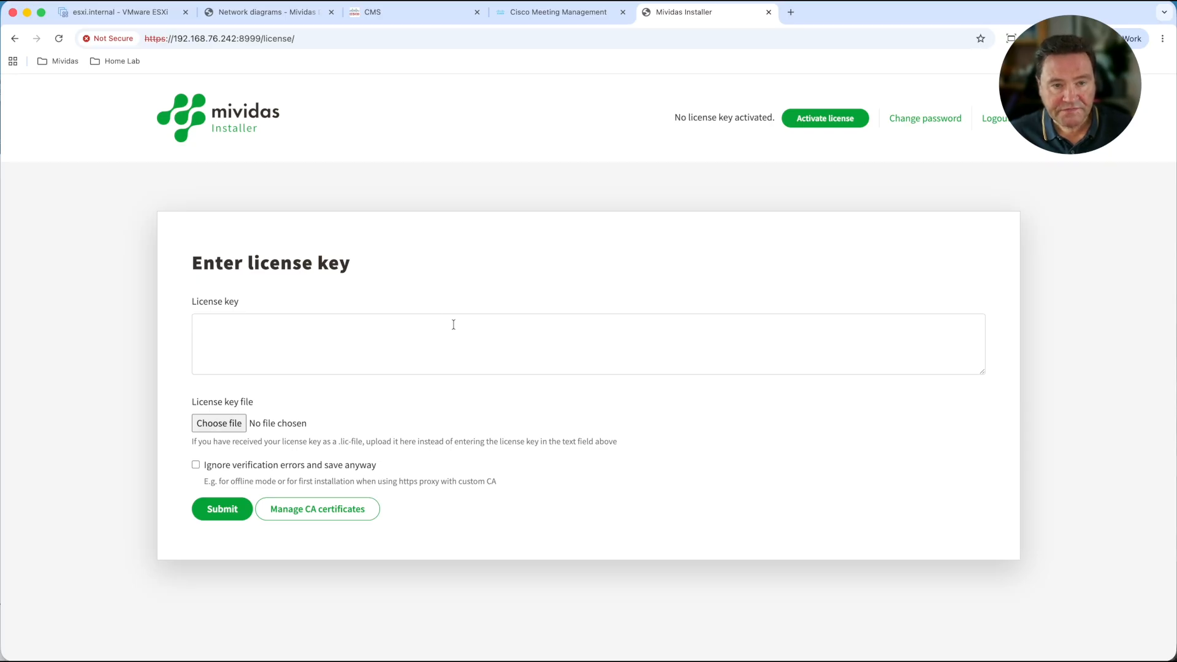
left_click_drag(305, 352, 379, 346)
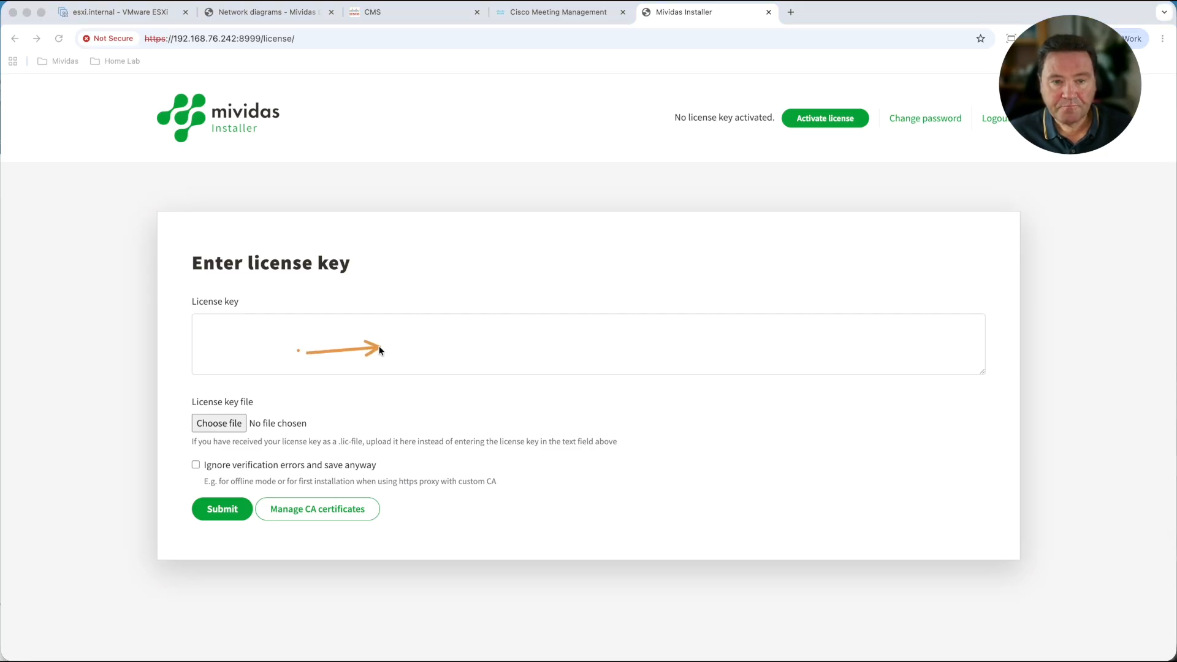
left_click(218, 426)
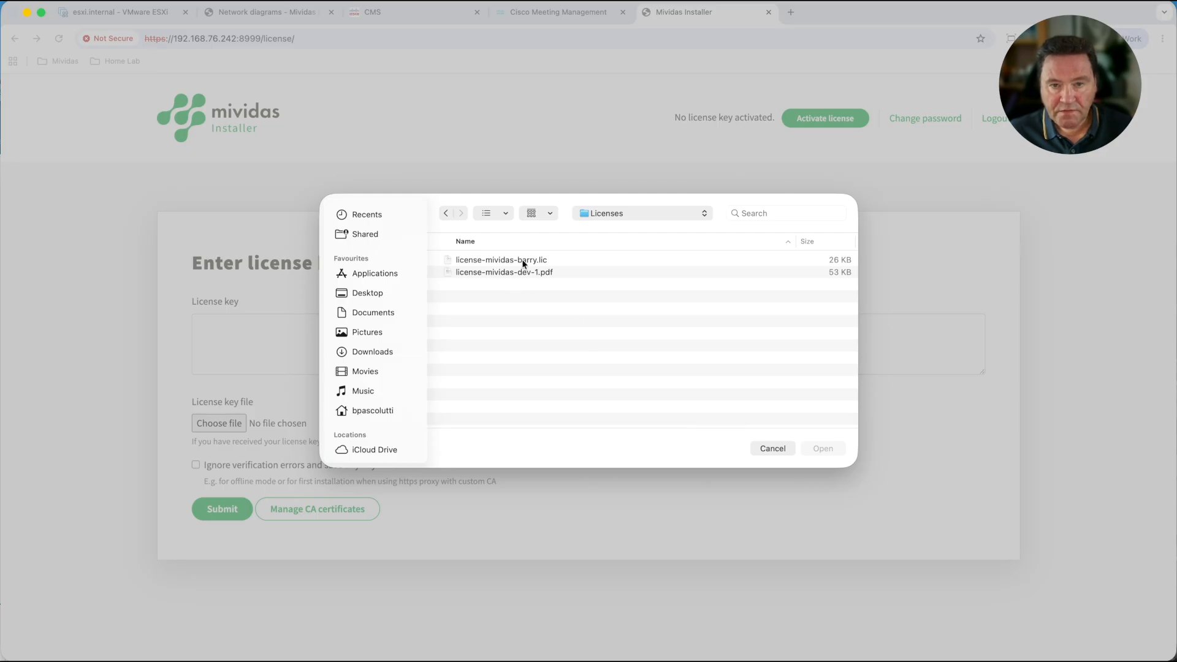
left_click(522, 263)
left_click(822, 448)
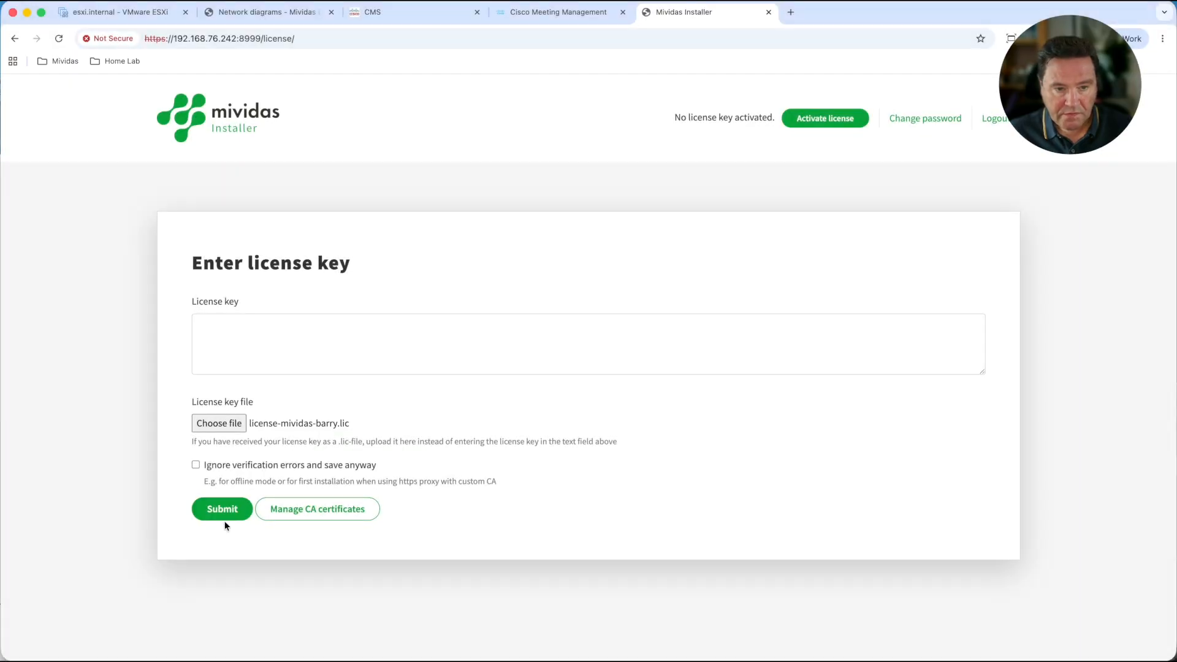
left_click(223, 510)
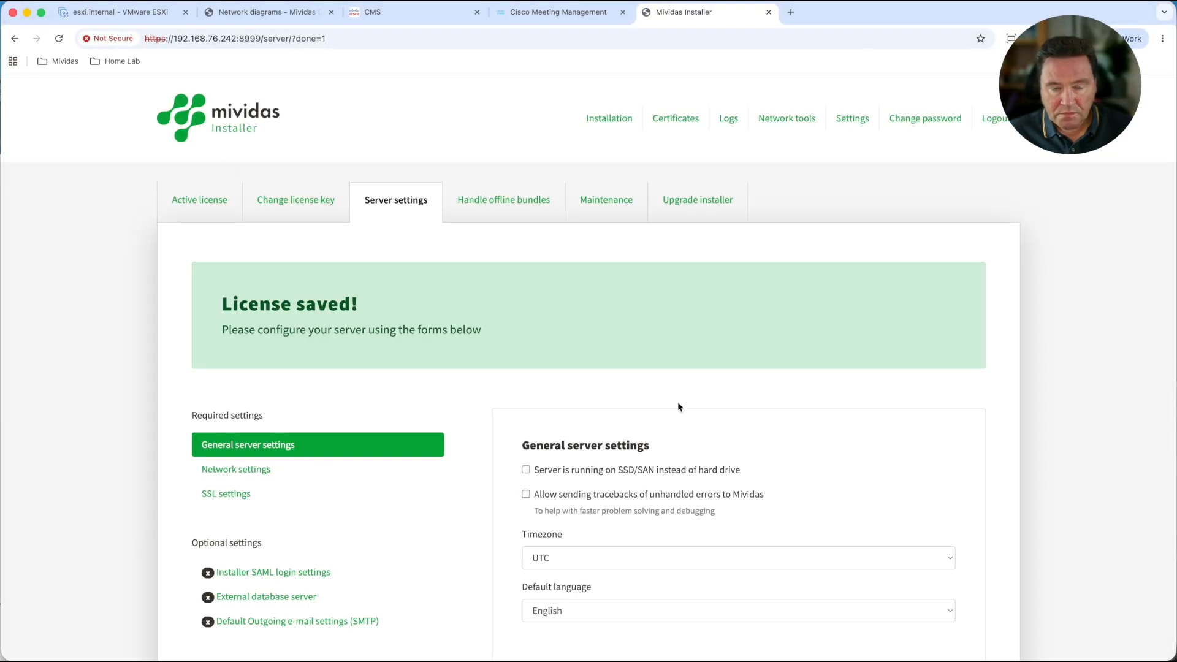
Step: Set the server timezone to Europe/London in the general server settings and save
scroll(678, 403, "down", 5)
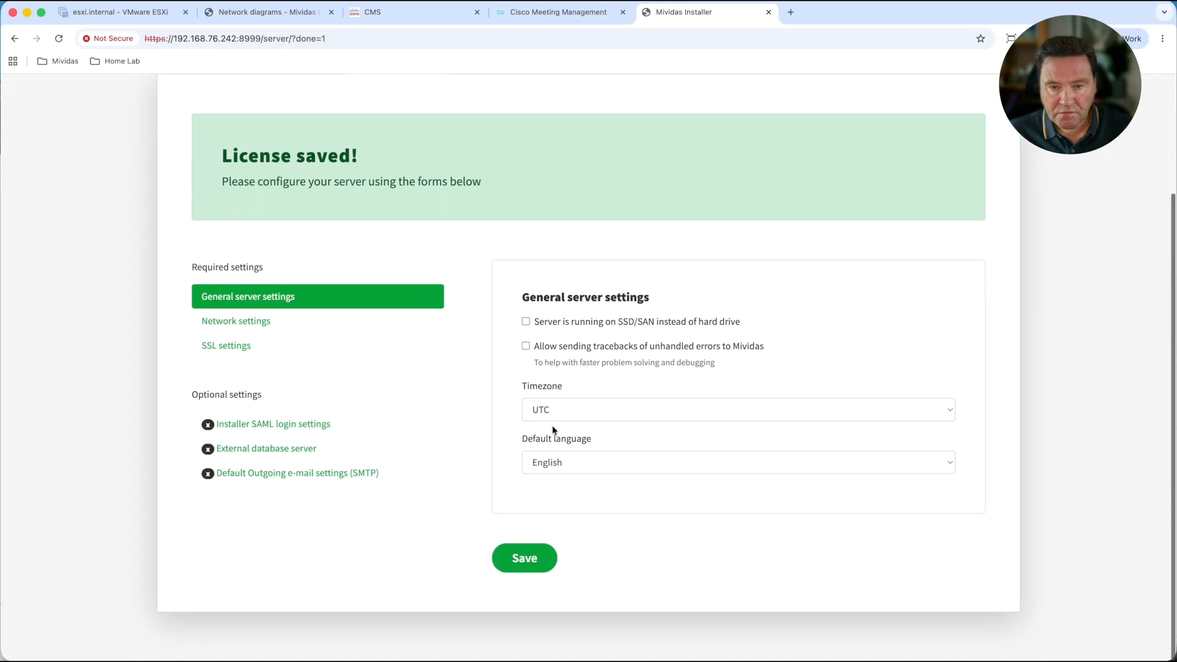
left_click(555, 408)
type("eu")
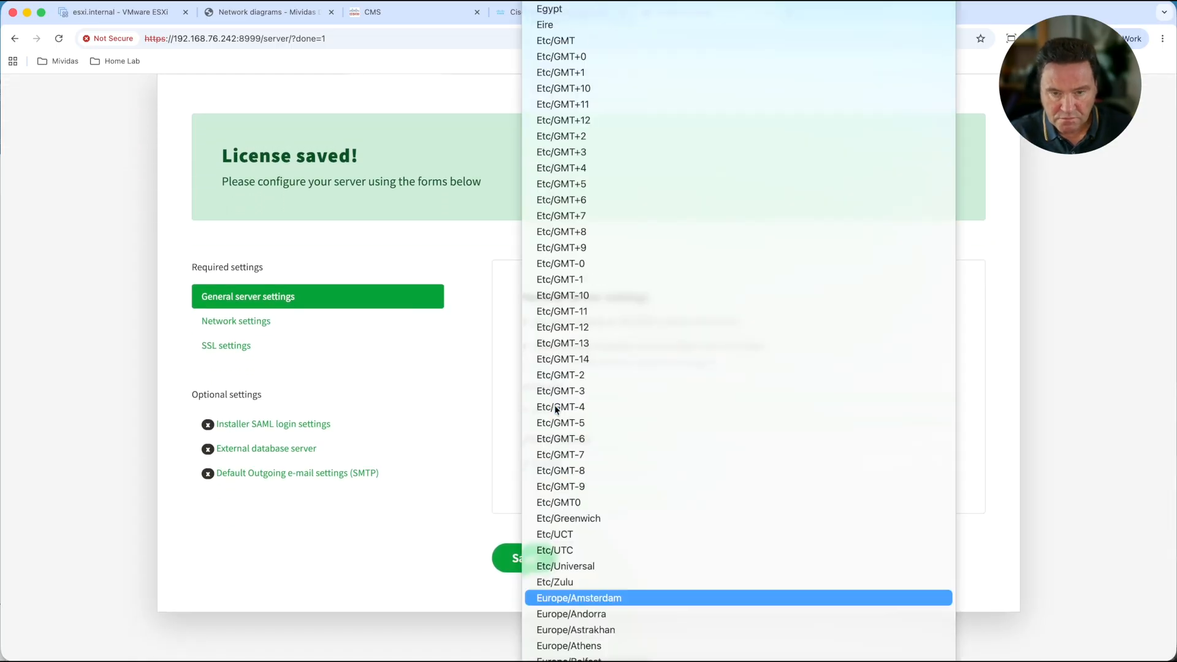
key("Down")
key("Down")
key("Down")
key("Down")
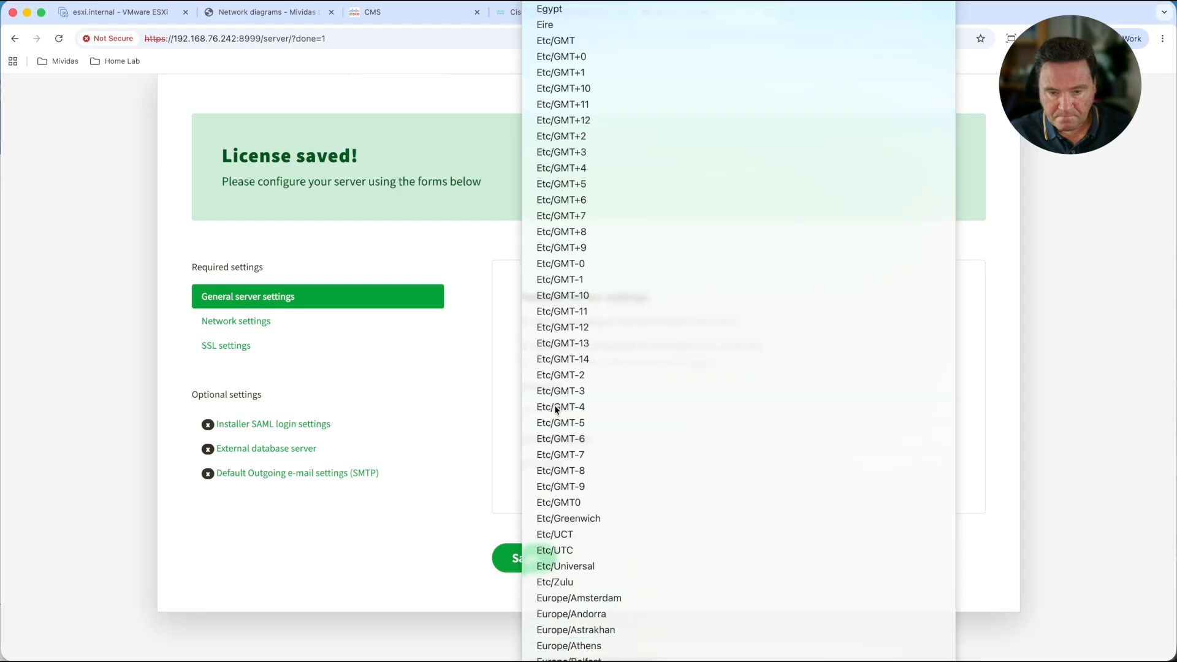
key("Down")
key("Down")
key("Down")
key("Down")
key("Down")
key("Down")
key("Down")
key("Down")
key("Down")
key("Down")
key("Down")
key("Down")
key("Down")
key("Down")
key("Down")
key("Down")
key("Down")
key("Down")
key("Down")
key("Down")
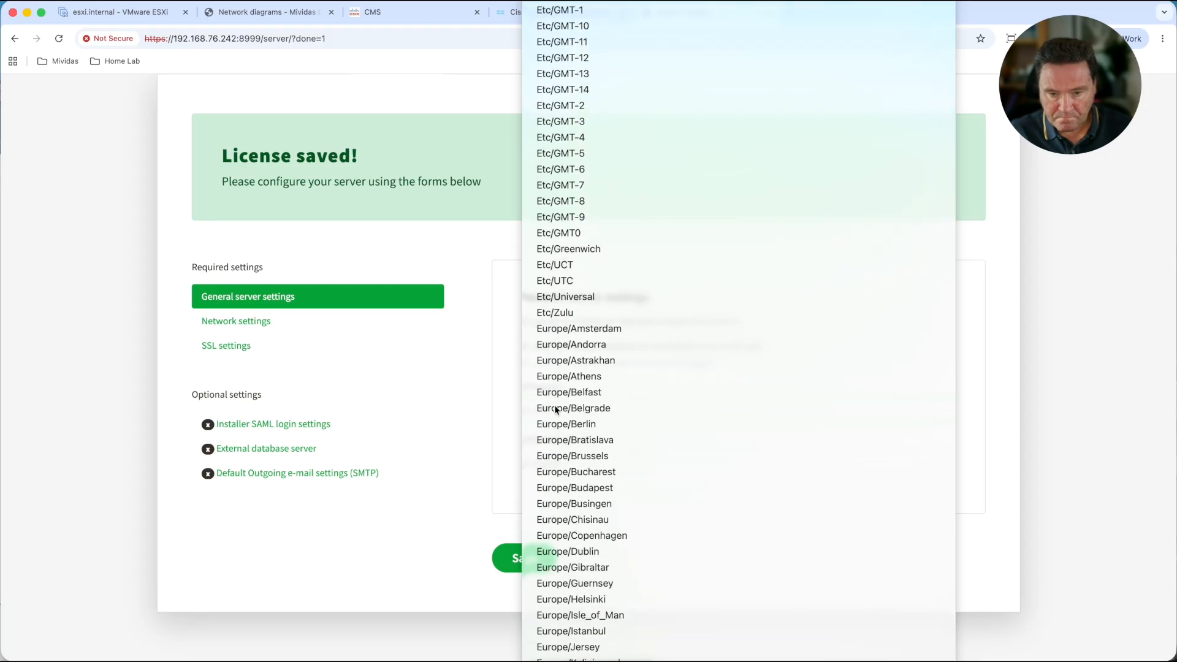
key("Return")
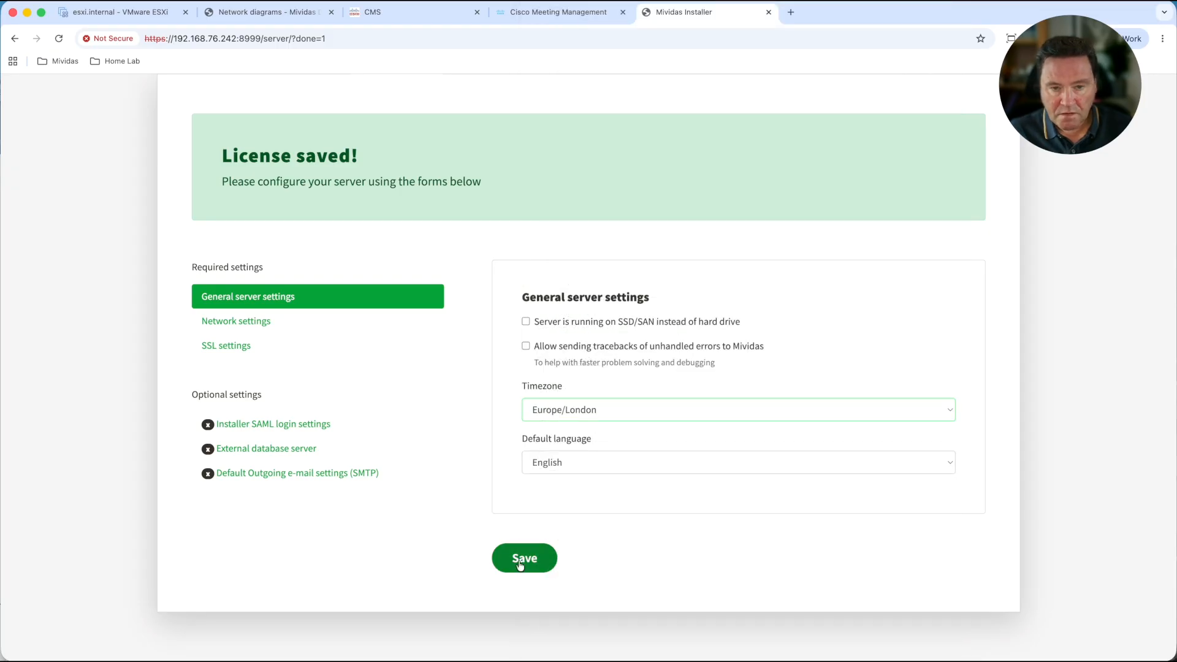
left_click(520, 563)
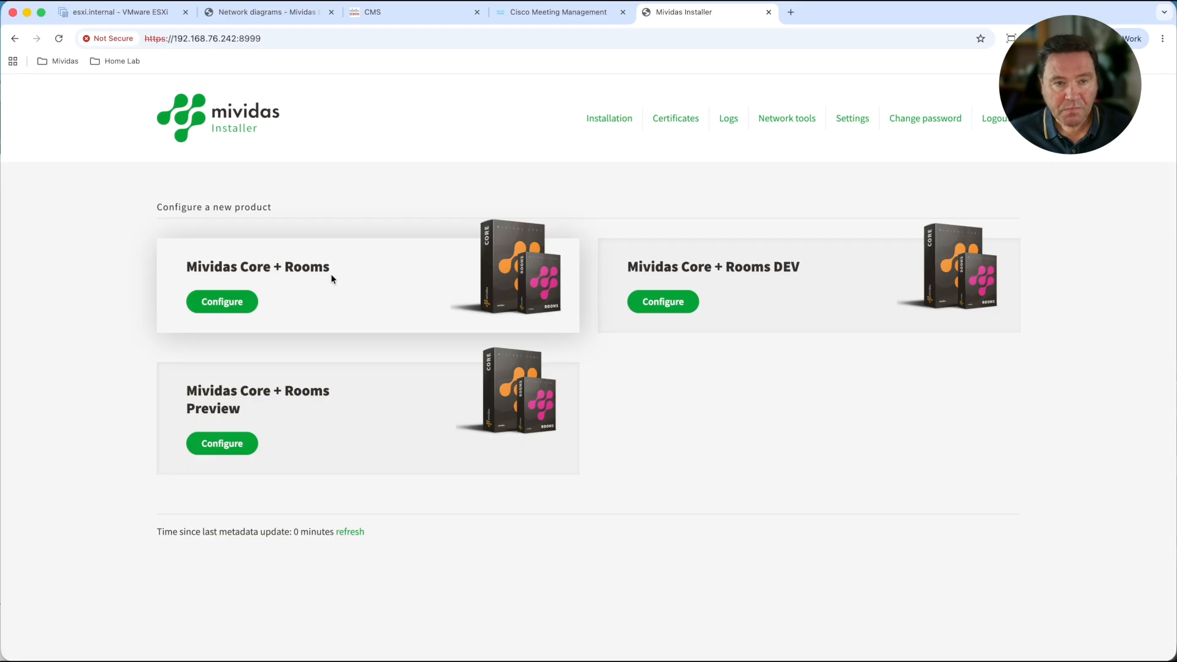
Step: In the certificate upload form, choose mividas-multi-domain.pem as the public SSL certificate and mividas-multi-domain.key as the private key
left_click(684, 121)
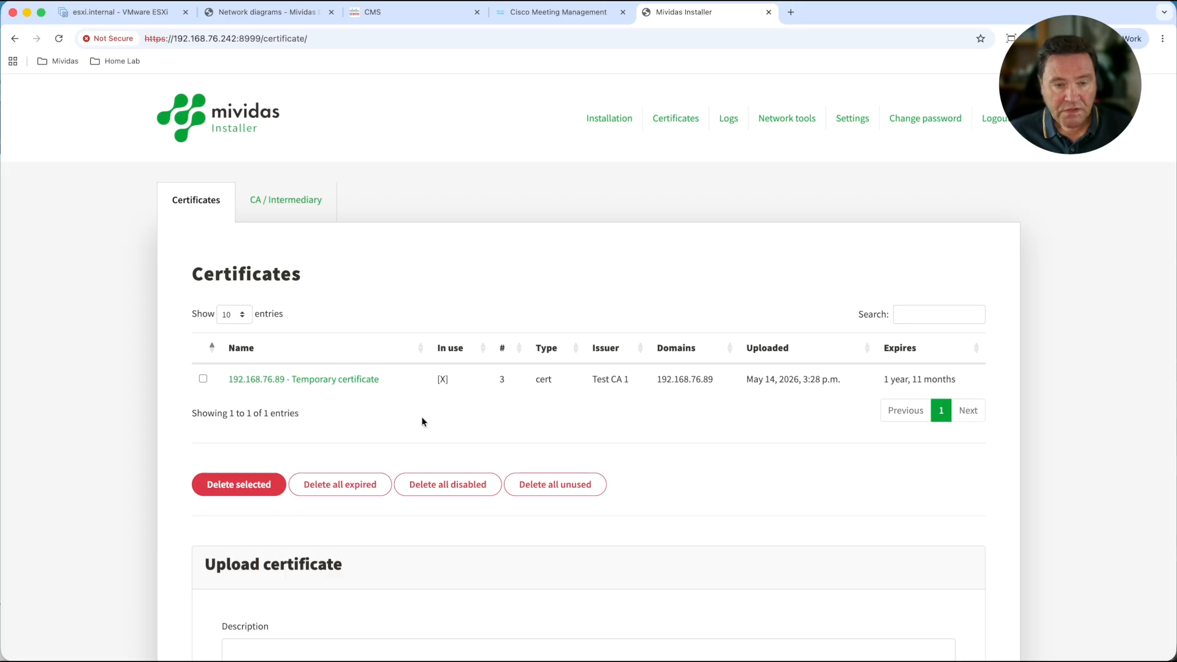
scroll(421, 422, "down", 10)
scroll(421, 422, "down", 2)
scroll(434, 494, "up", 10)
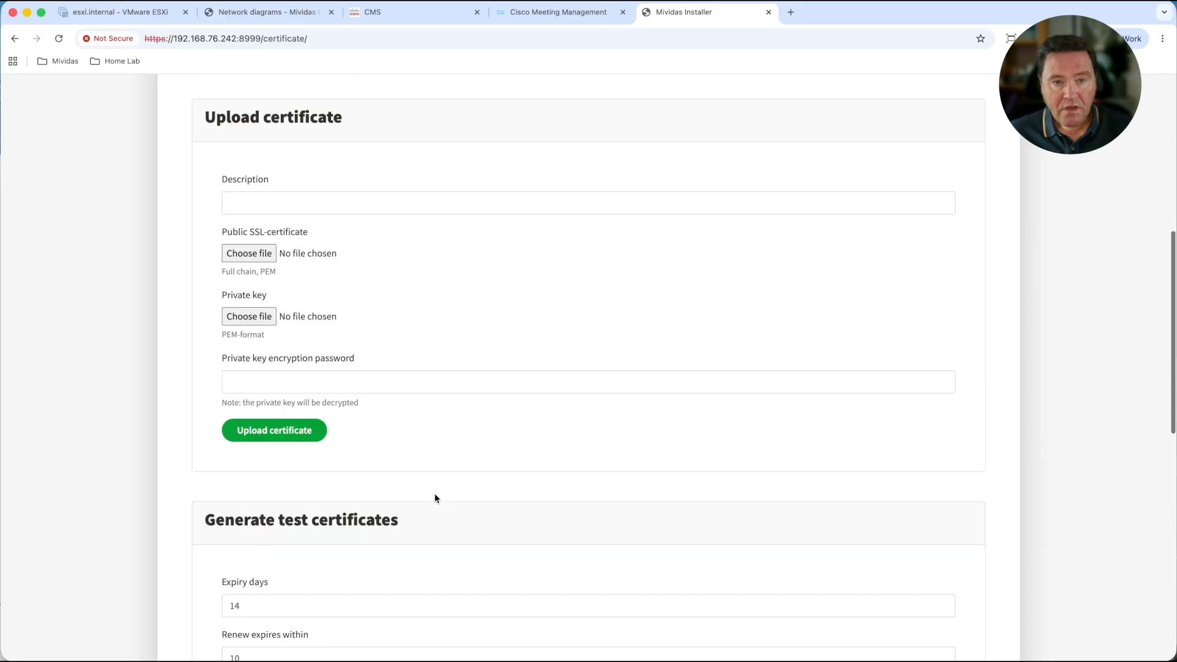
scroll(434, 497, "down", 3)
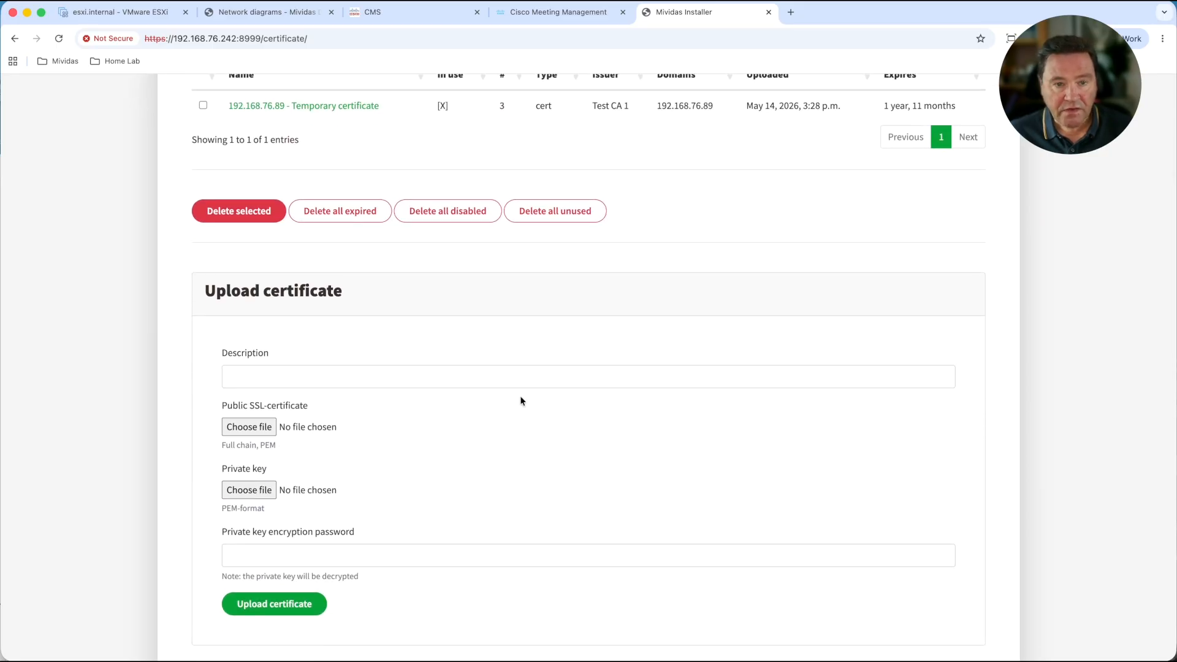
left_click(244, 426)
left_click(481, 334)
double_click(481, 334)
double_click(528, 295)
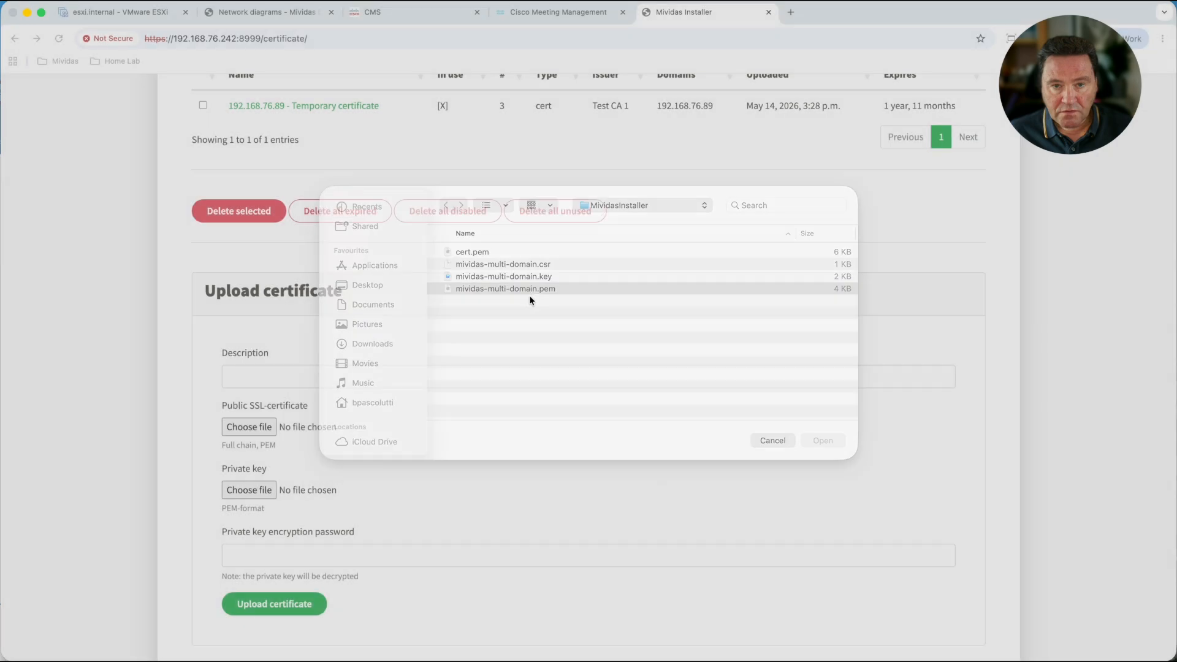
left_click(250, 490)
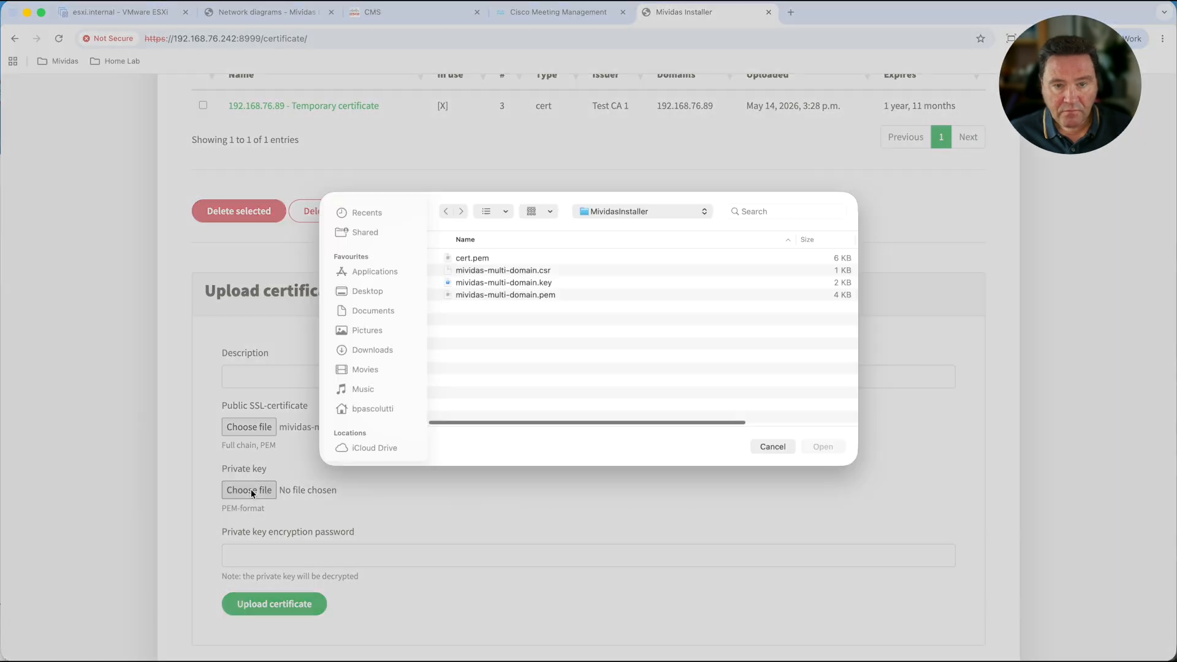
double_click(514, 281)
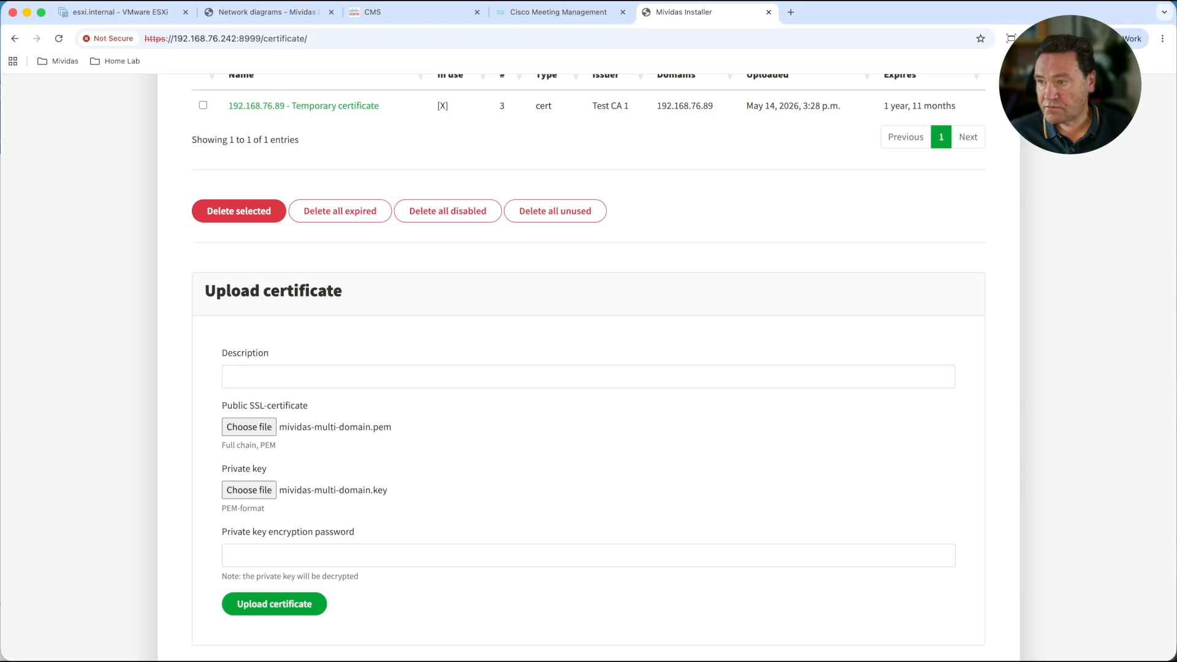
Step: Review the certificate chain in mividas-multi-domain.pem in the text editor and upload the certificate with its private key, leaving the description blank
left_click_drag(1176, 130, 428, 60)
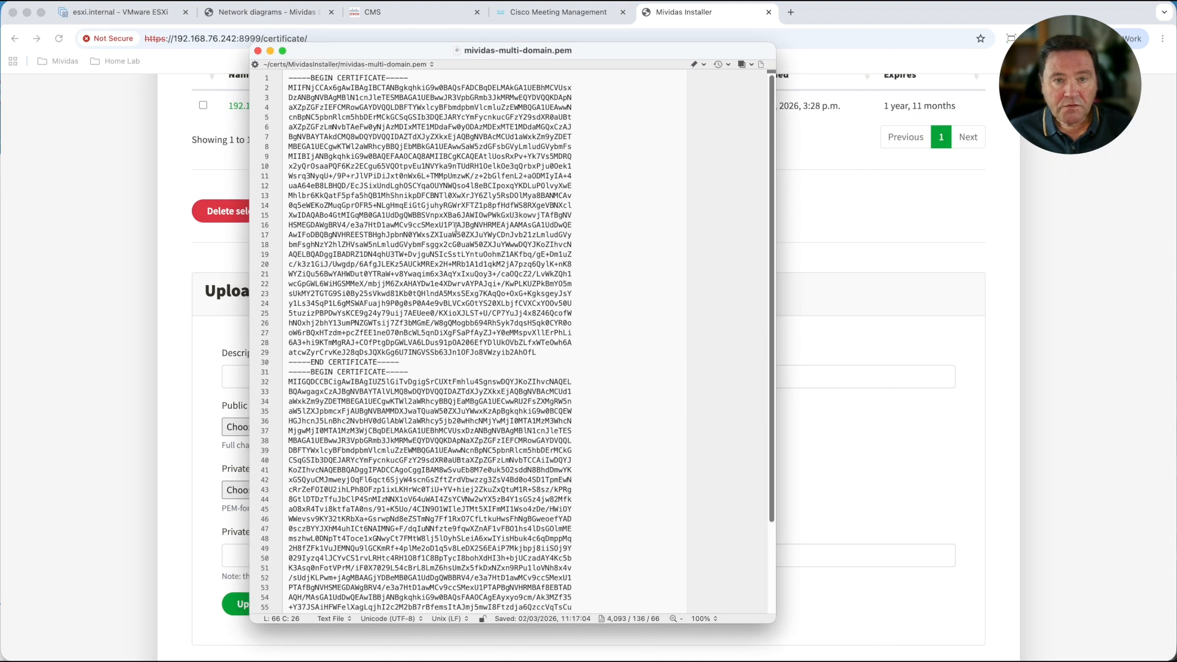
scroll(495, 194, "down", 3)
scroll(495, 194, "up", 3)
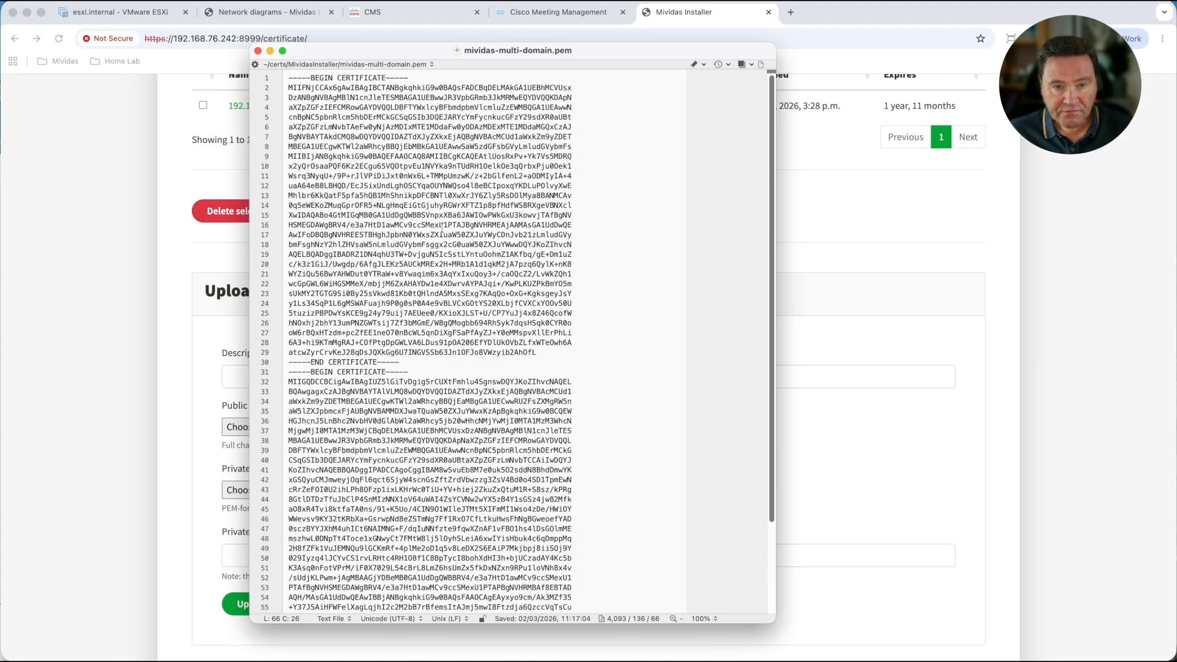
scroll(503, 346, "down", 3)
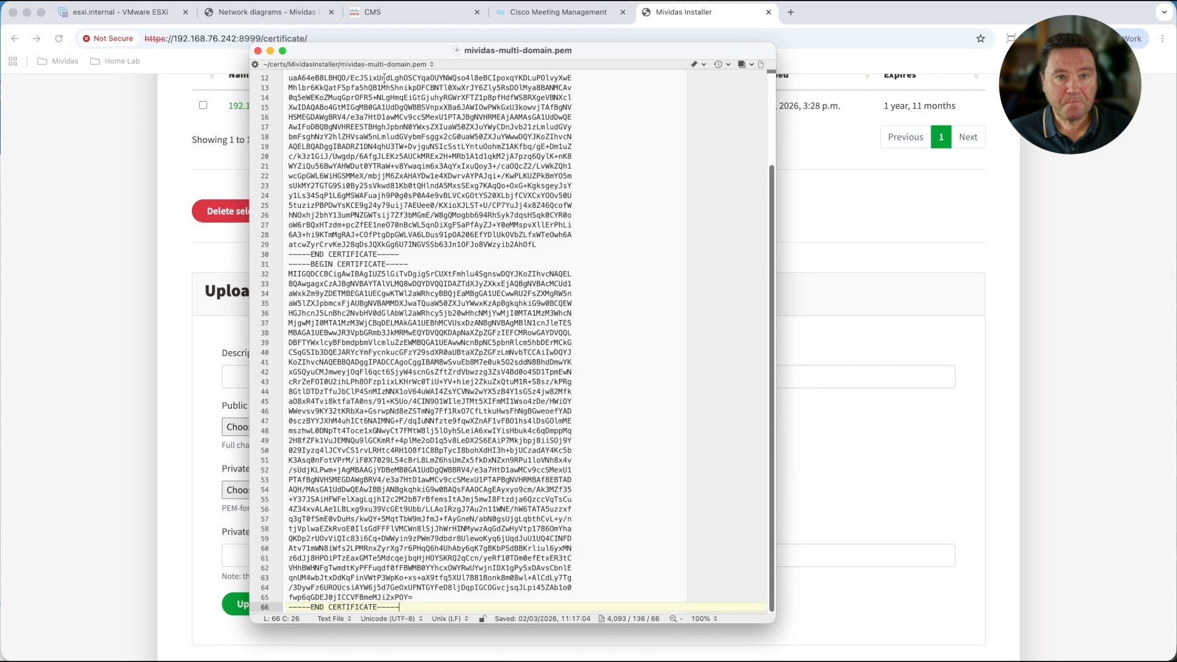
left_click_drag(389, 55, 1176, 116)
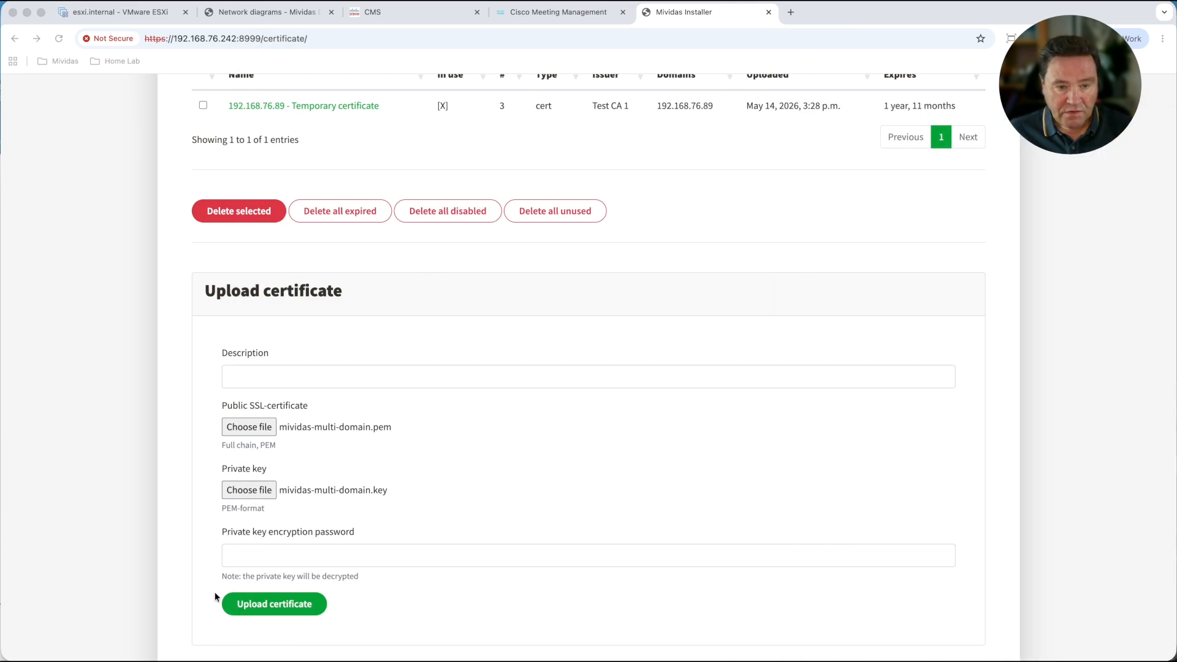
left_click(281, 604)
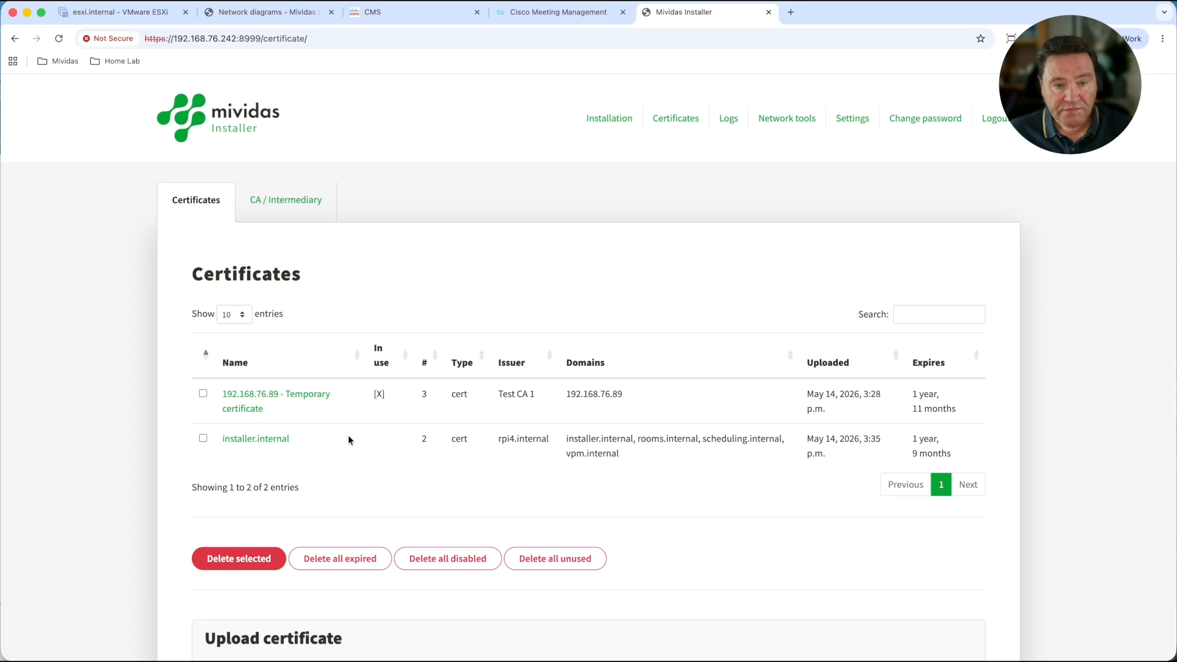
Step: Select the installer.internal certificate in the server's SSL settings, keeping the modern/secure TLS 1.2/1.3 cipher mode, and save
left_click(857, 126)
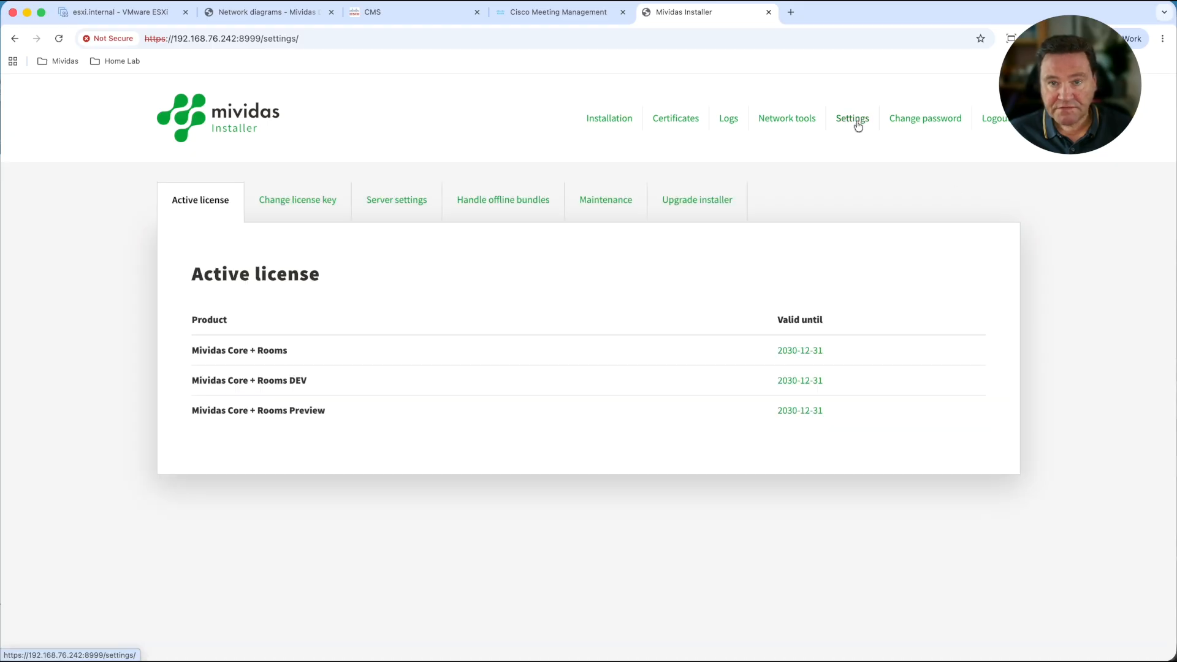
left_click(416, 201)
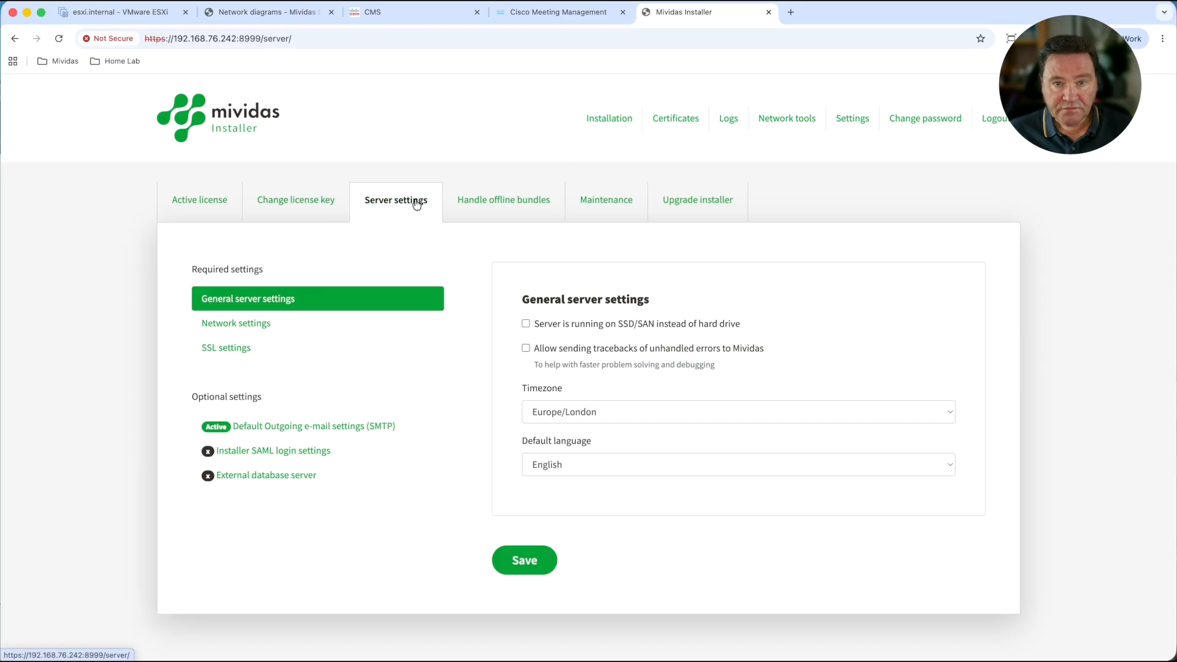
left_click(236, 349)
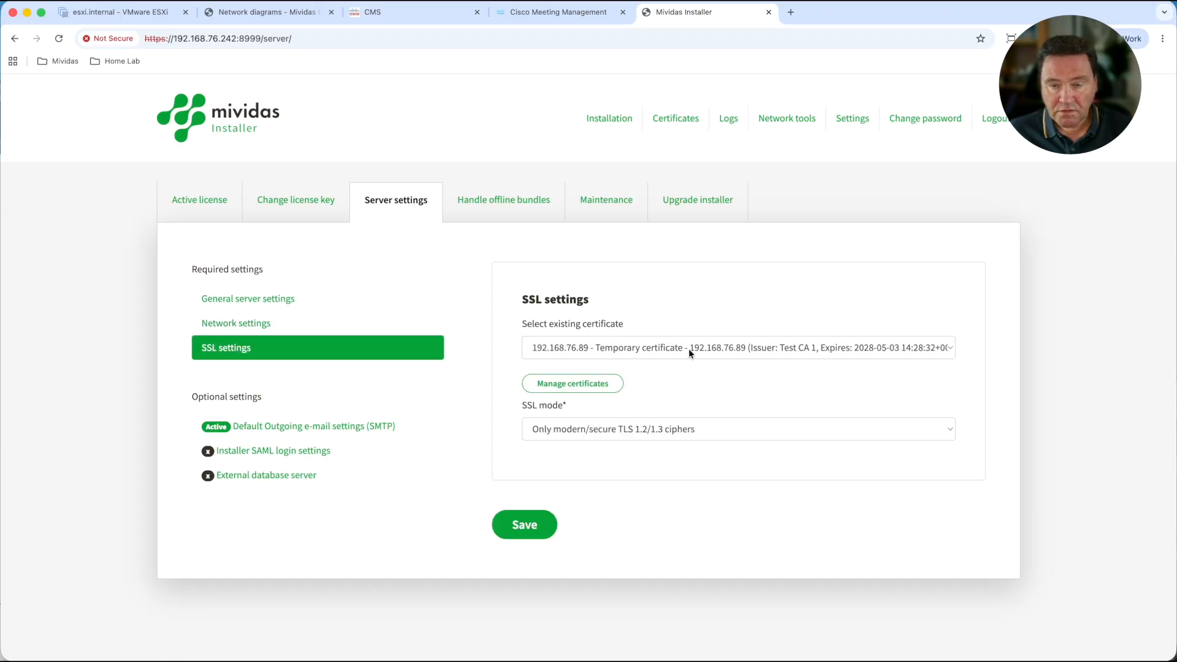
left_click(688, 347)
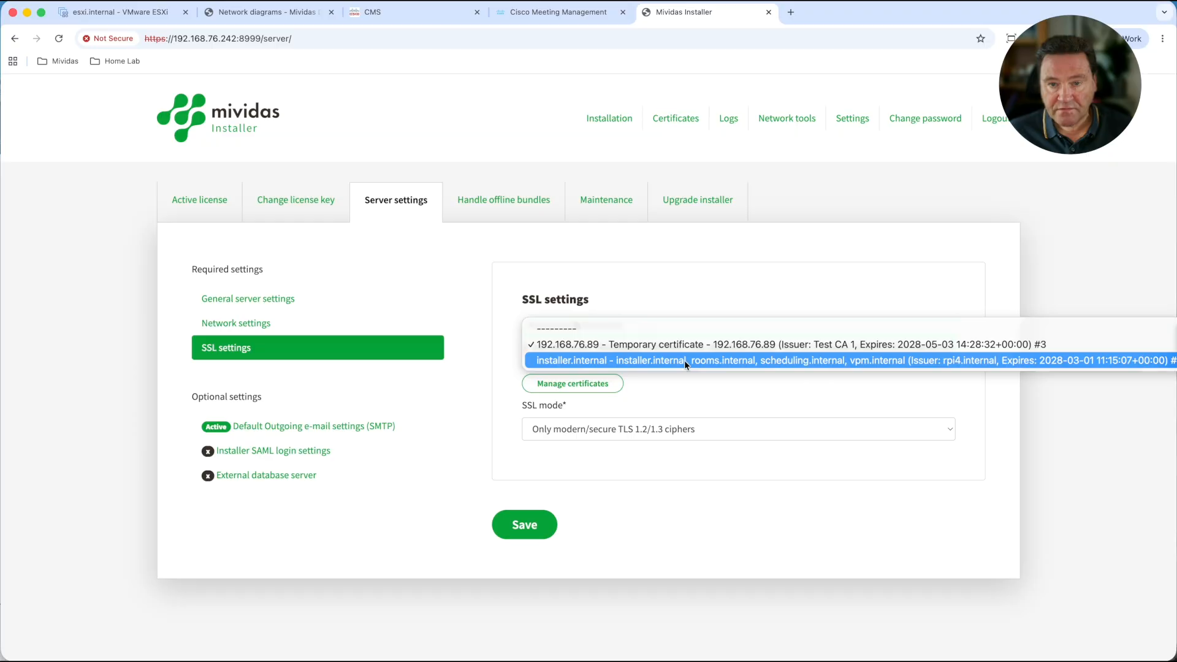
left_click(684, 360)
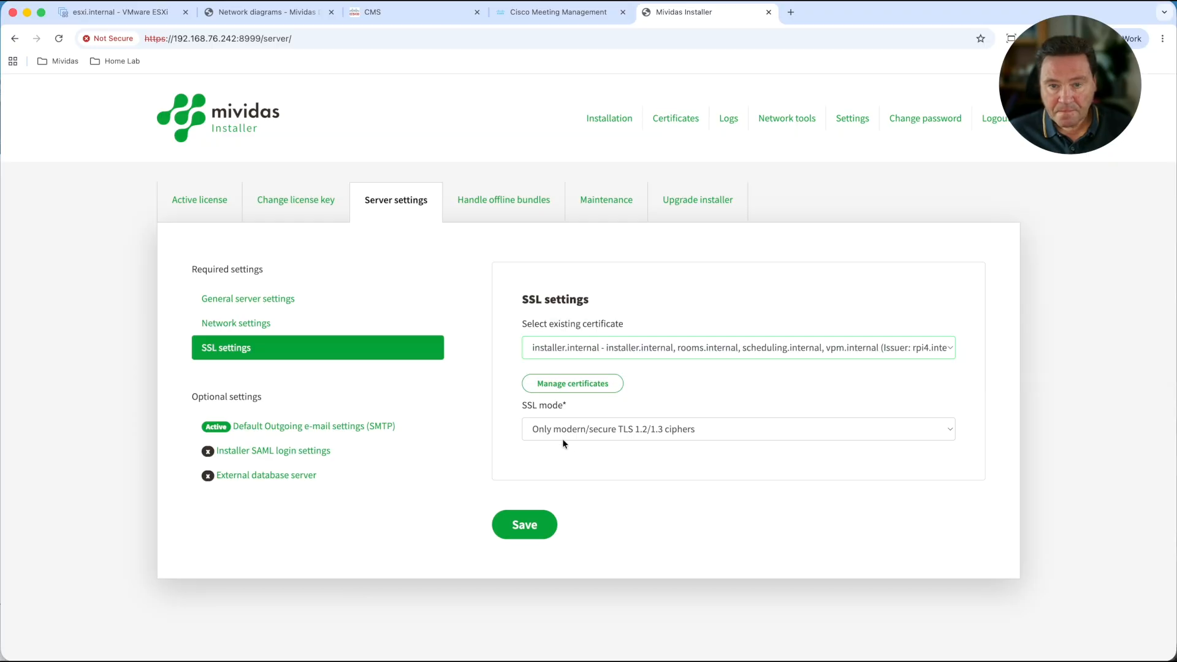
left_click(518, 529)
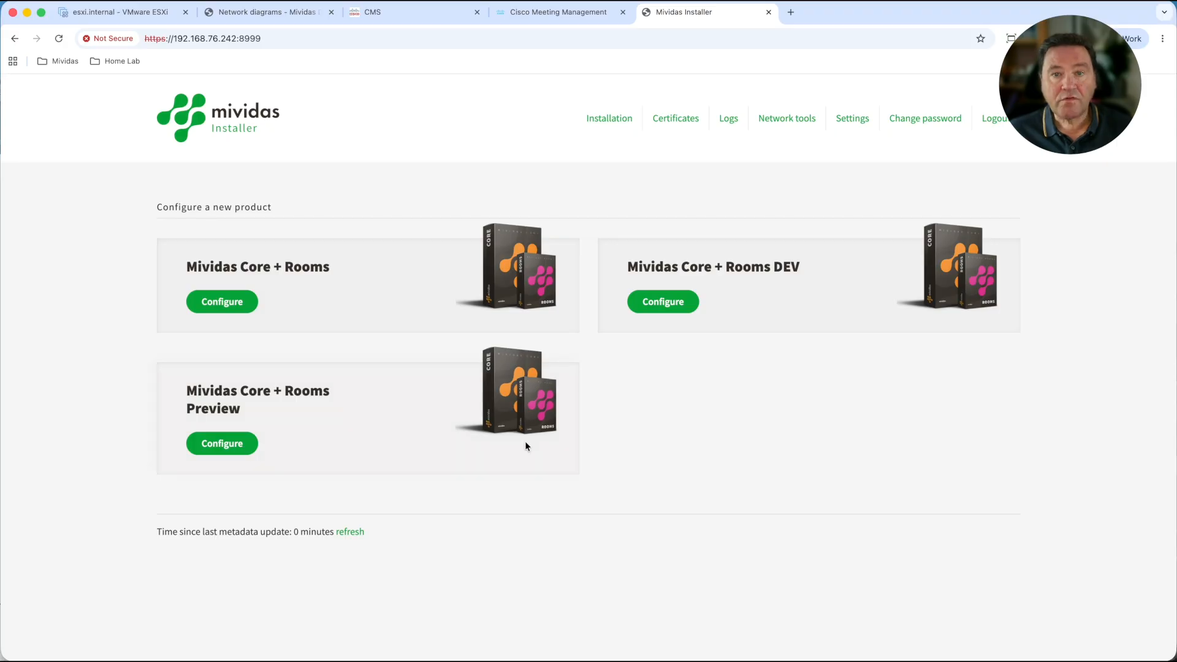
Step: Upload RPi4rootCA.cer from the certs folder as a CA/intermediate chain in the CA / Intermediary bundles
left_click(675, 119)
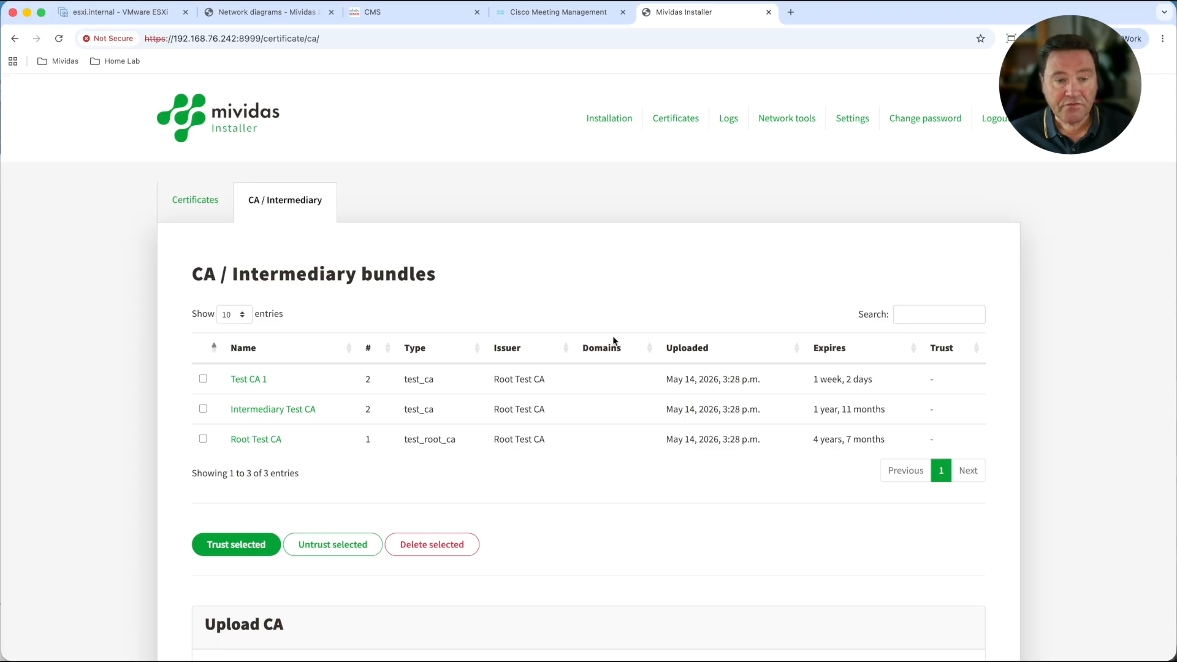
scroll(614, 343, "down", 5)
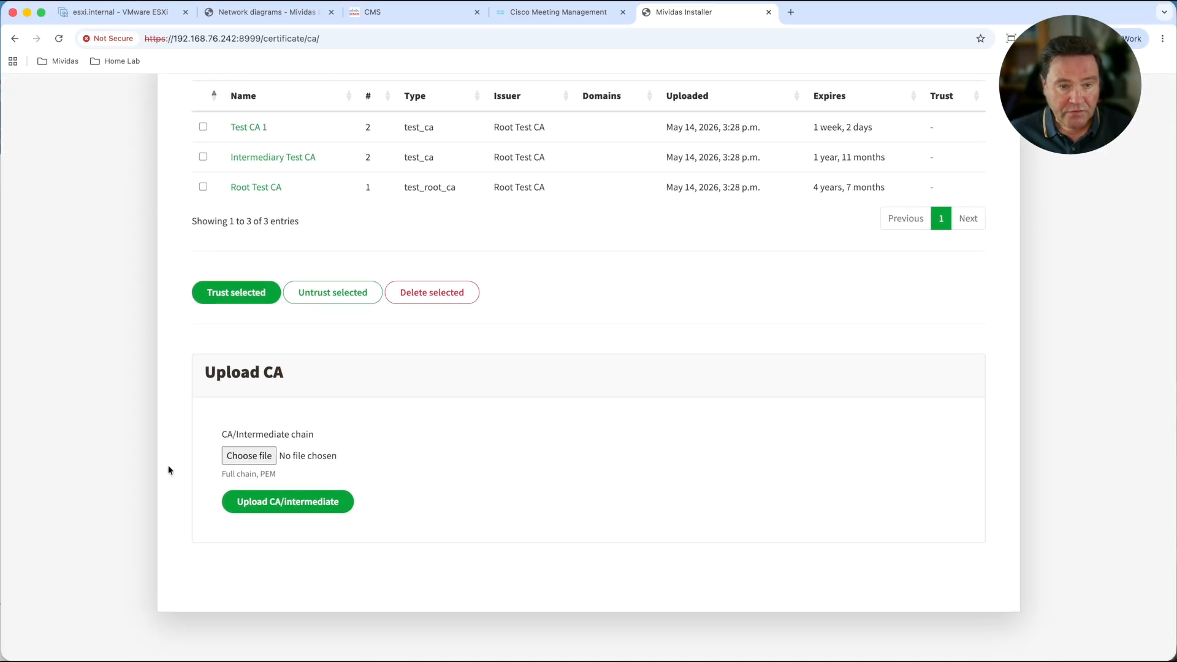
left_click(250, 460)
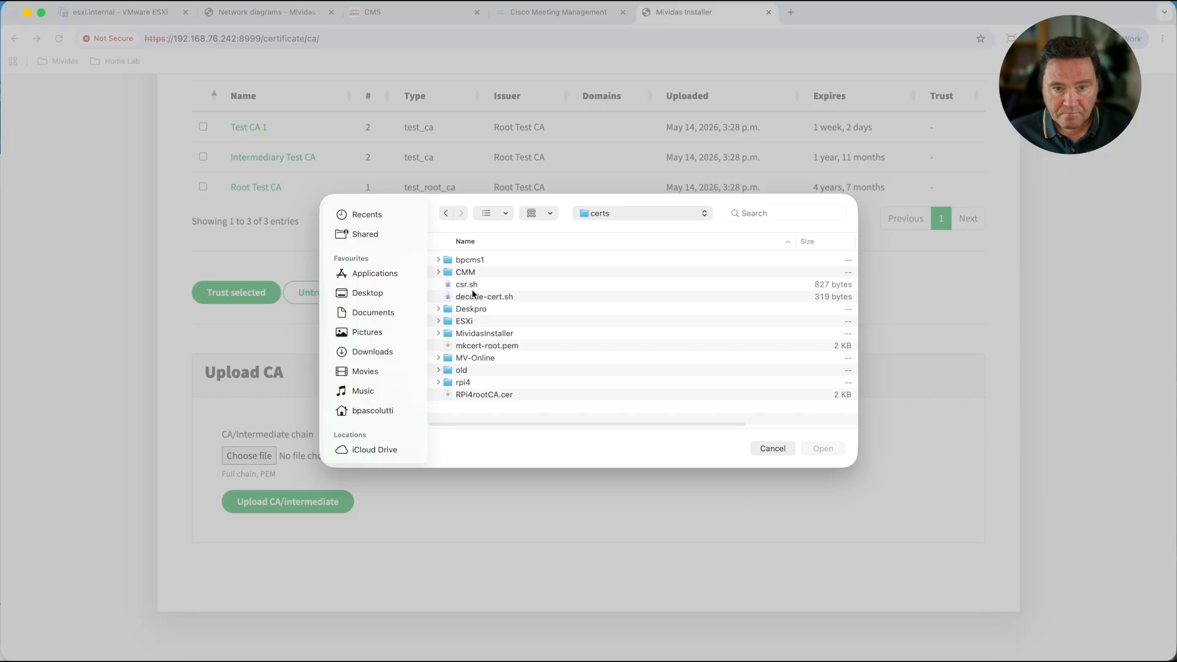
left_click(486, 395)
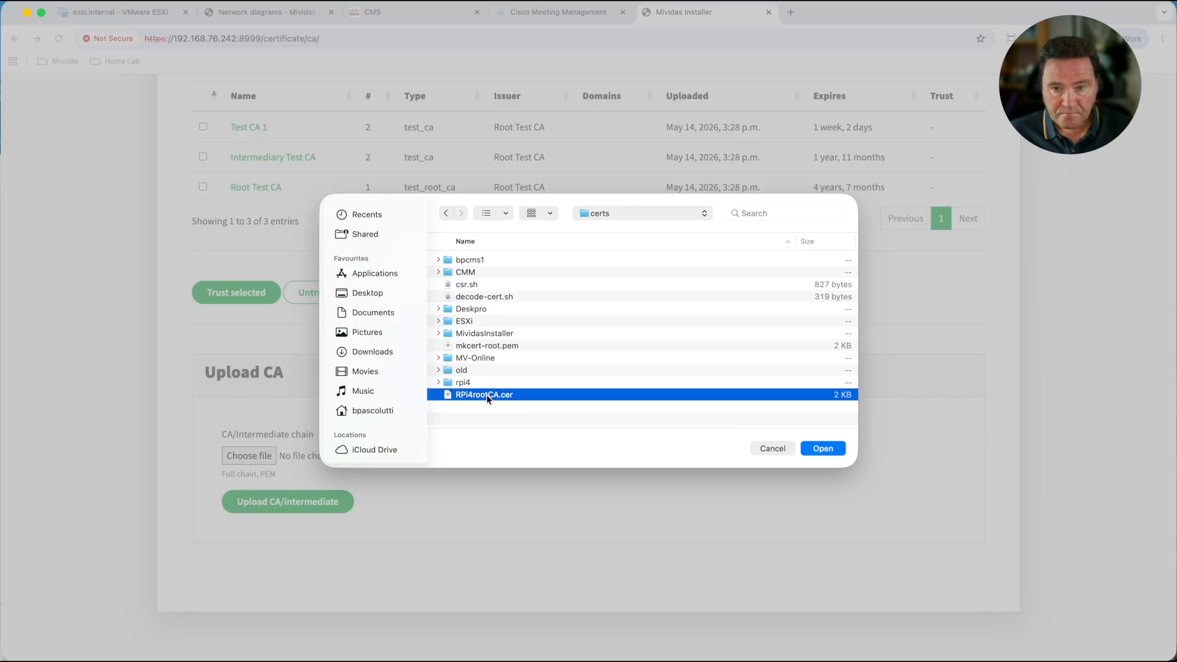
double_click(486, 395)
left_click(281, 504)
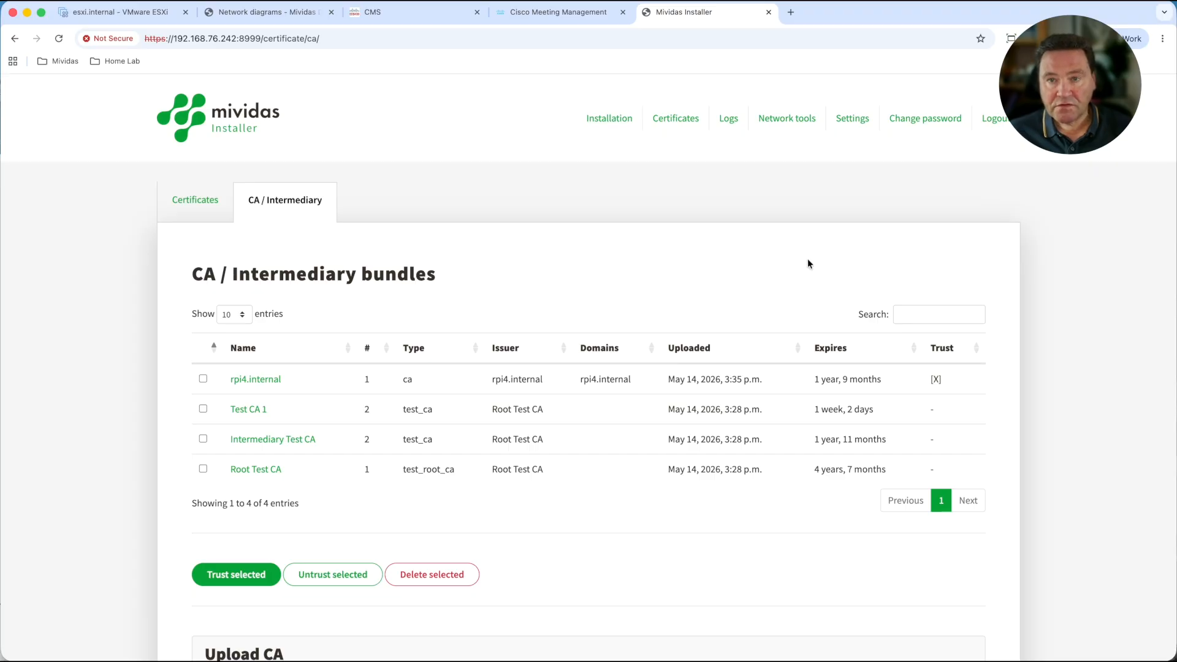
Step: Reboot the installer server from its maintenance settings, confirm the reboot, and close the installer page
left_click(857, 120)
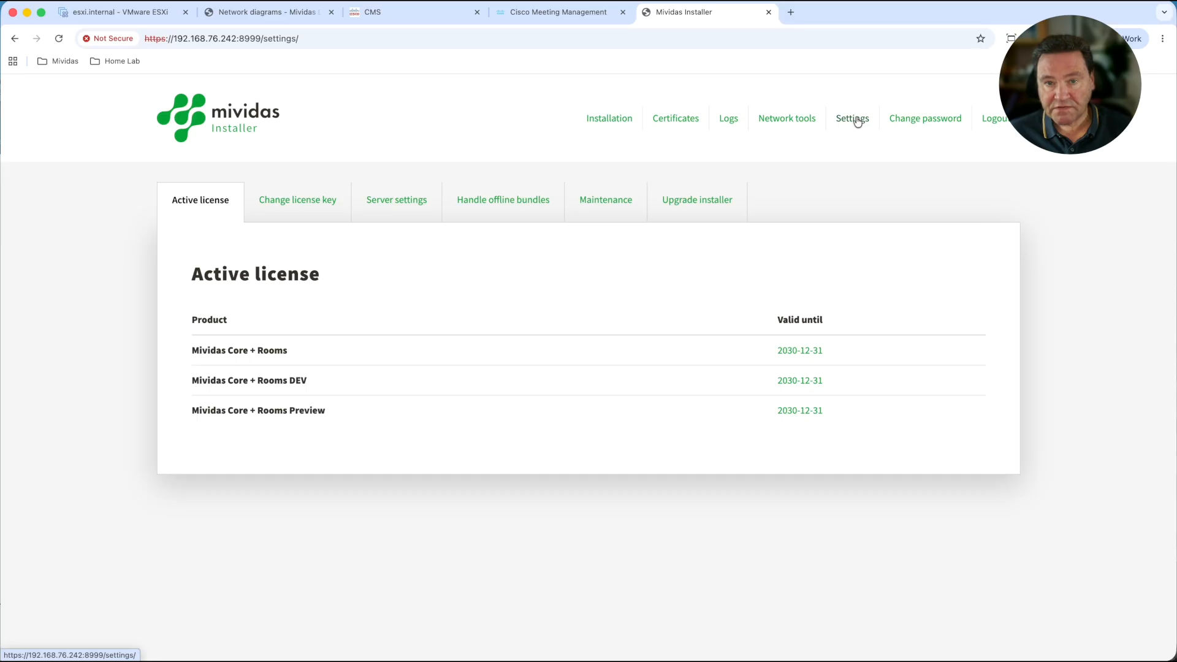
left_click(620, 202)
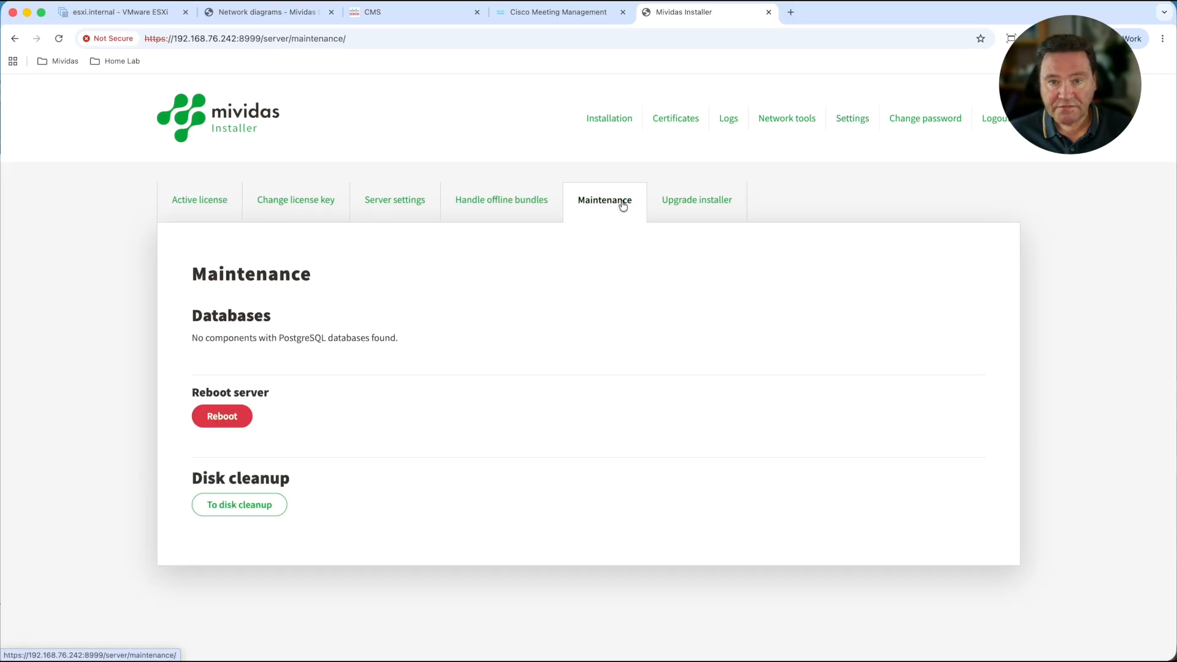
left_click(235, 416)
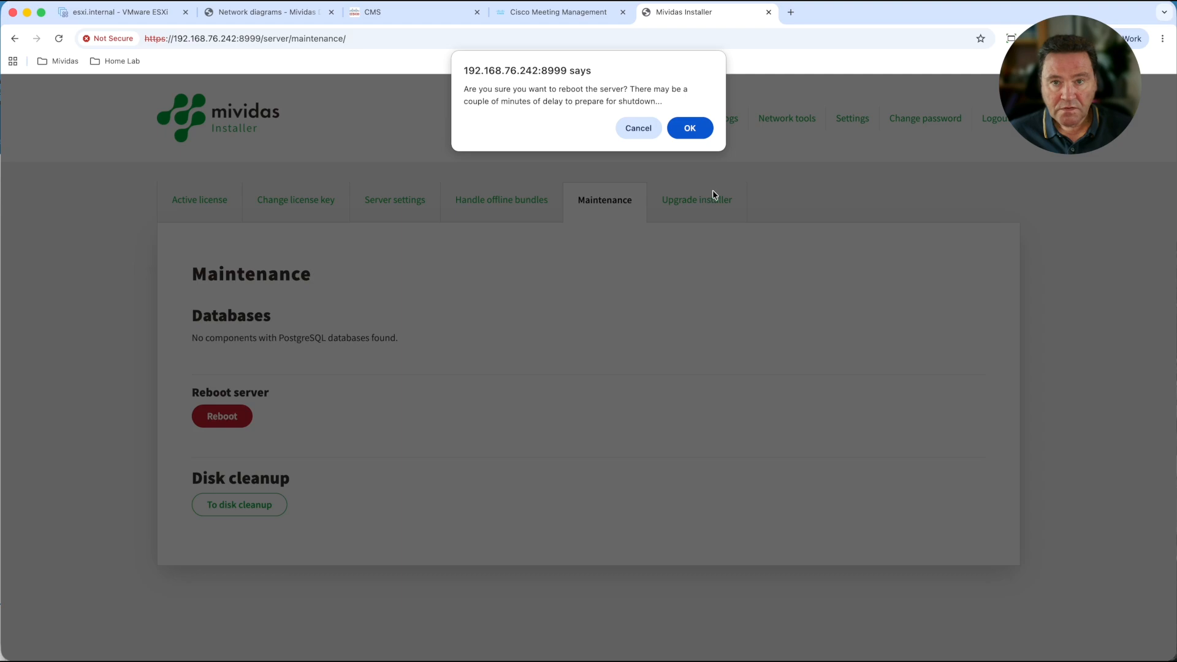
left_click(690, 128)
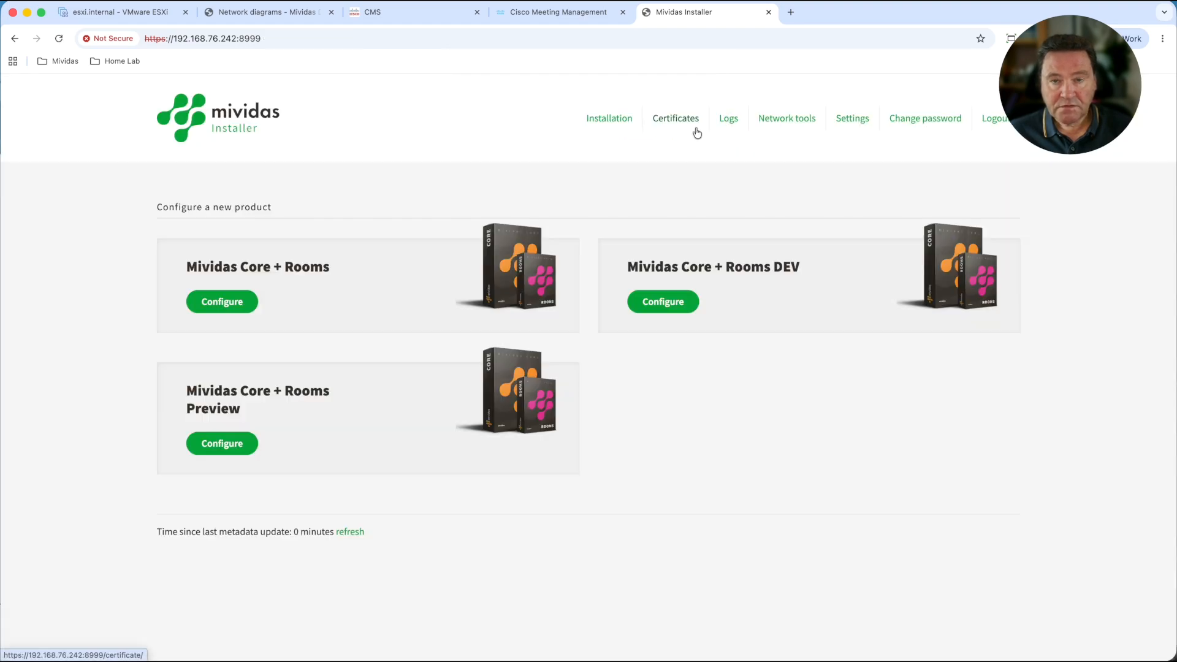
left_click(768, 12)
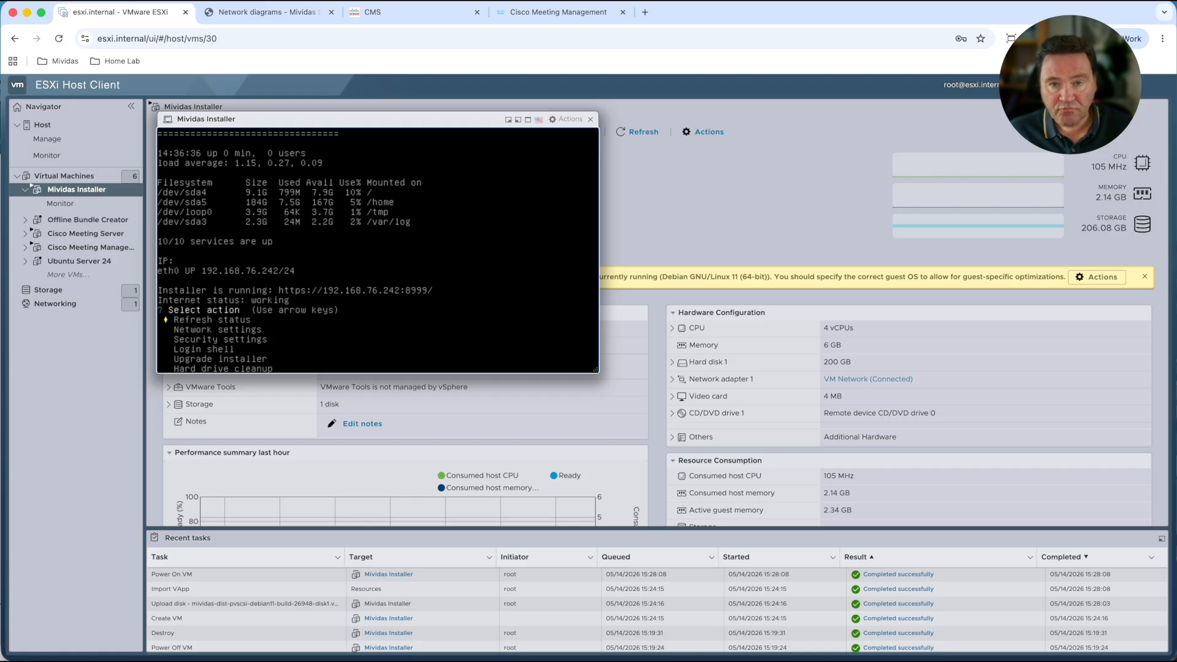
Step: Open installer.internal:8999 in a new browser tab and log in with the installer password
left_click(644, 15)
type("ins")
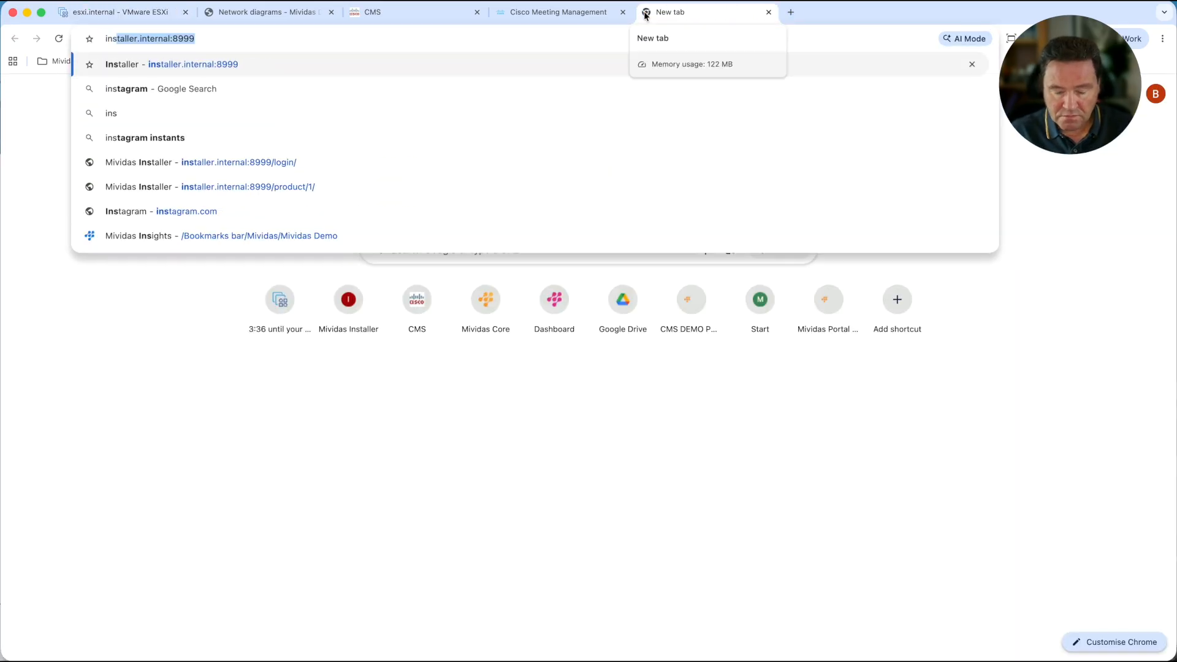
key("Return")
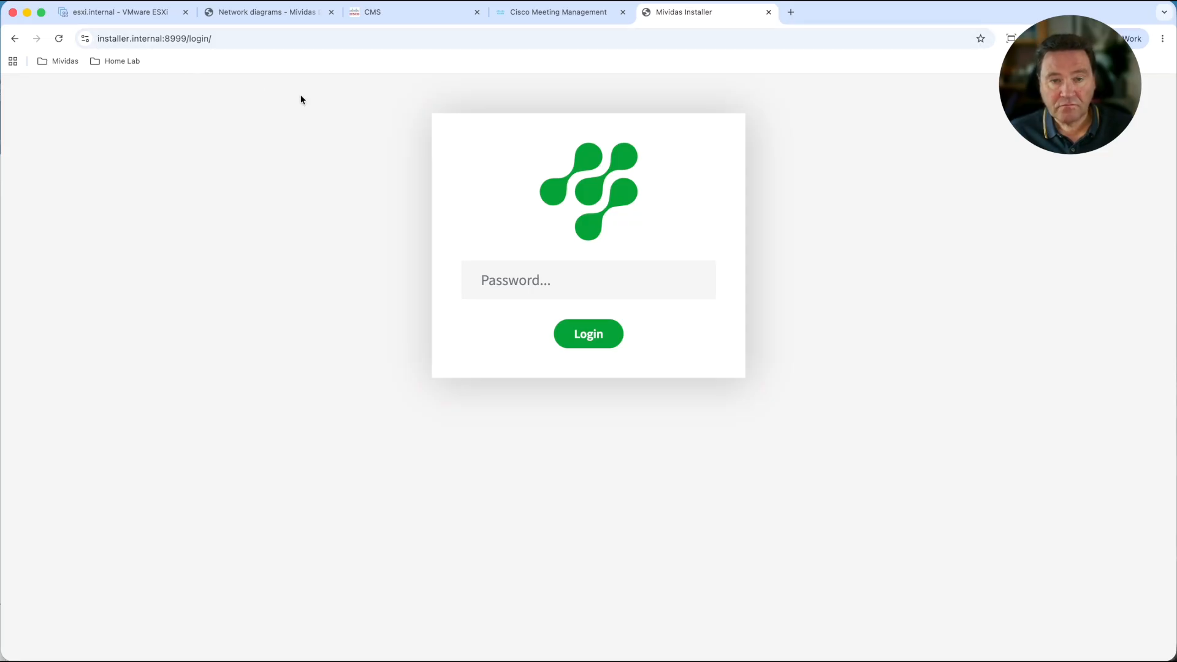
left_click(552, 280)
type("••••••••")
key("Return")
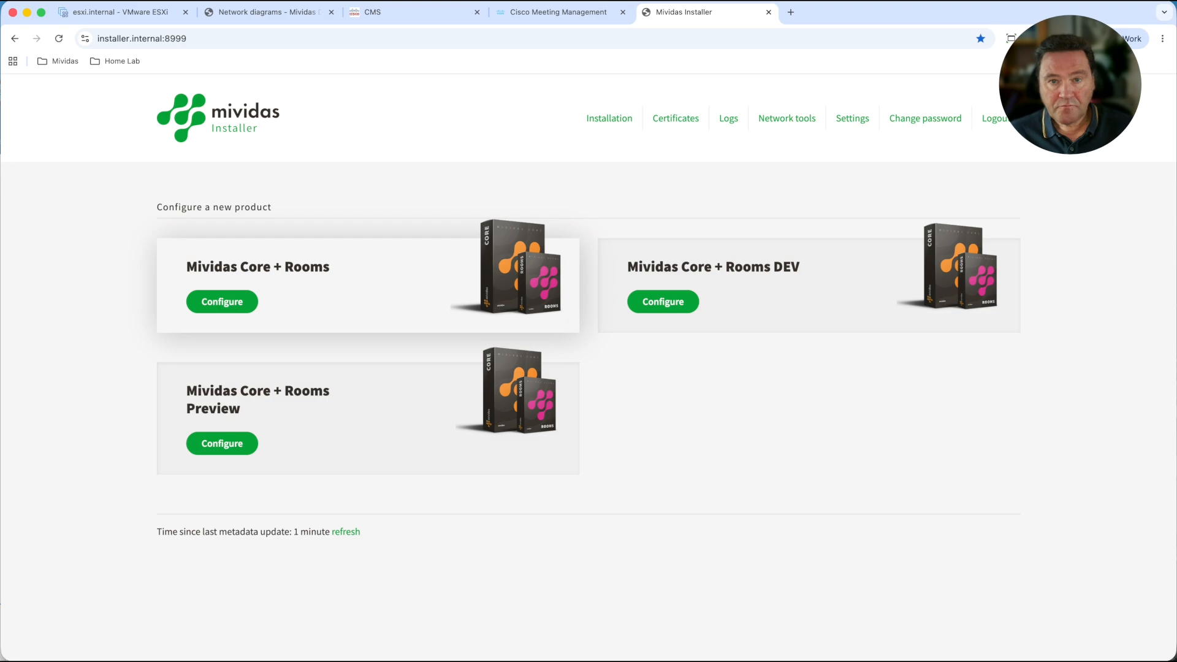